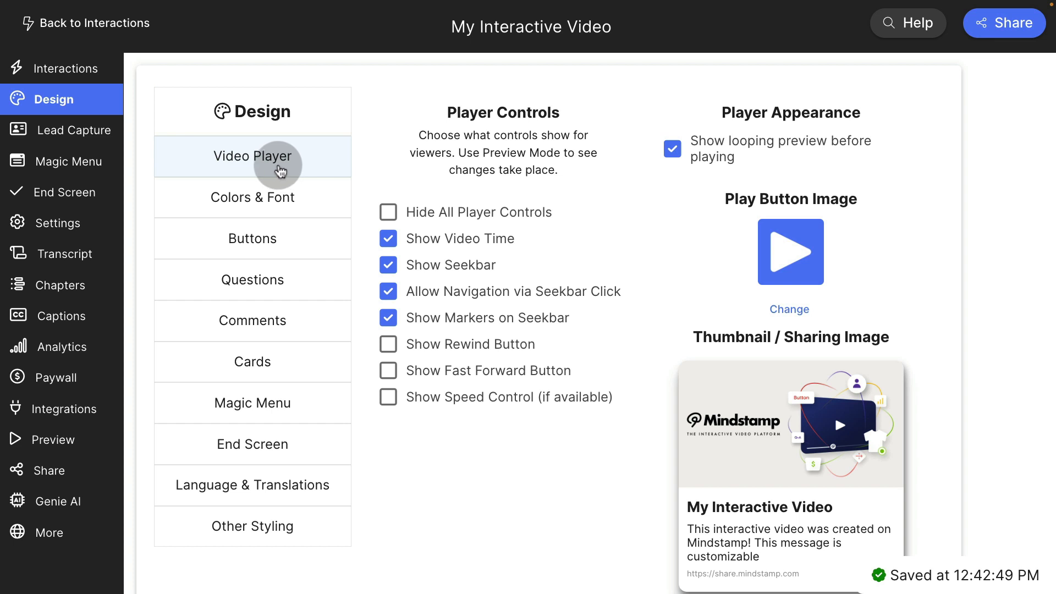
Step: Try hiding all player controls in the video player design, and switch that option back off
{"action": "left_click_drag", "start_coordinate": [447, 112], "coordinate": [551, 113]}
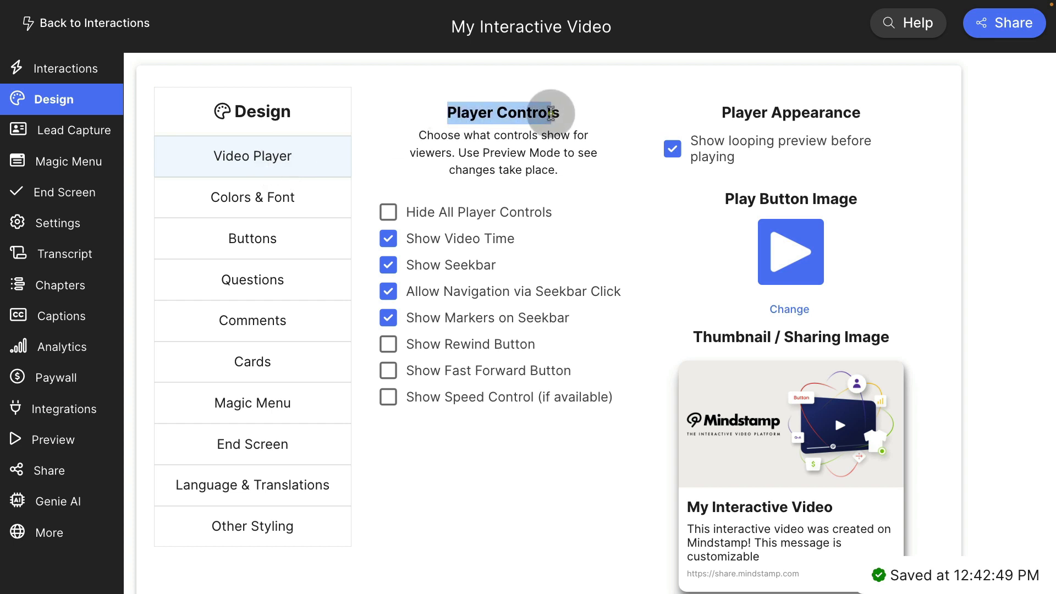
{"action": "left_click", "coordinate": [550, 113]}
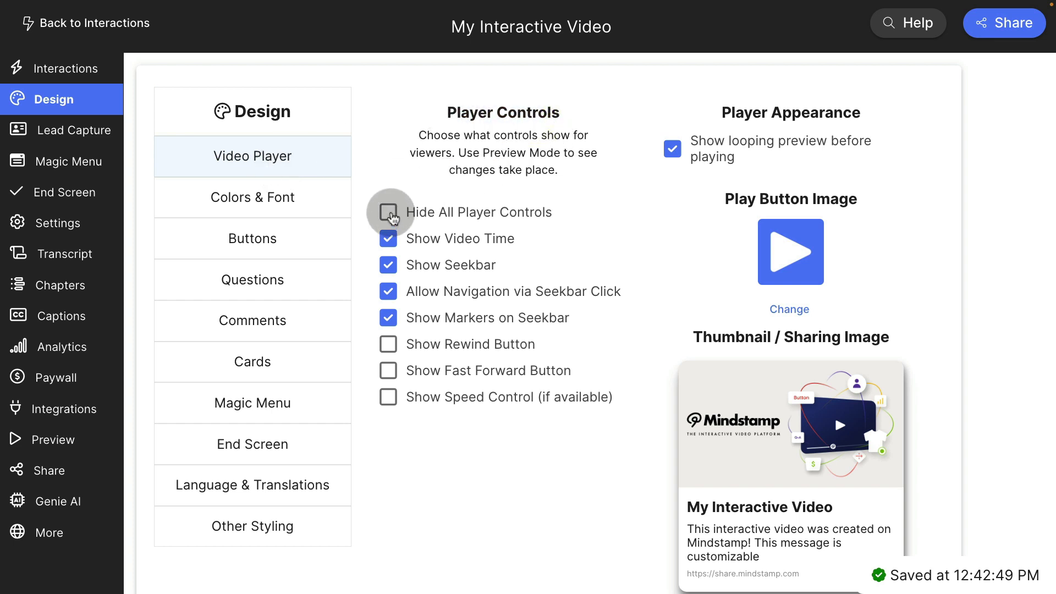
{"action": "left_click", "coordinate": [389, 213]}
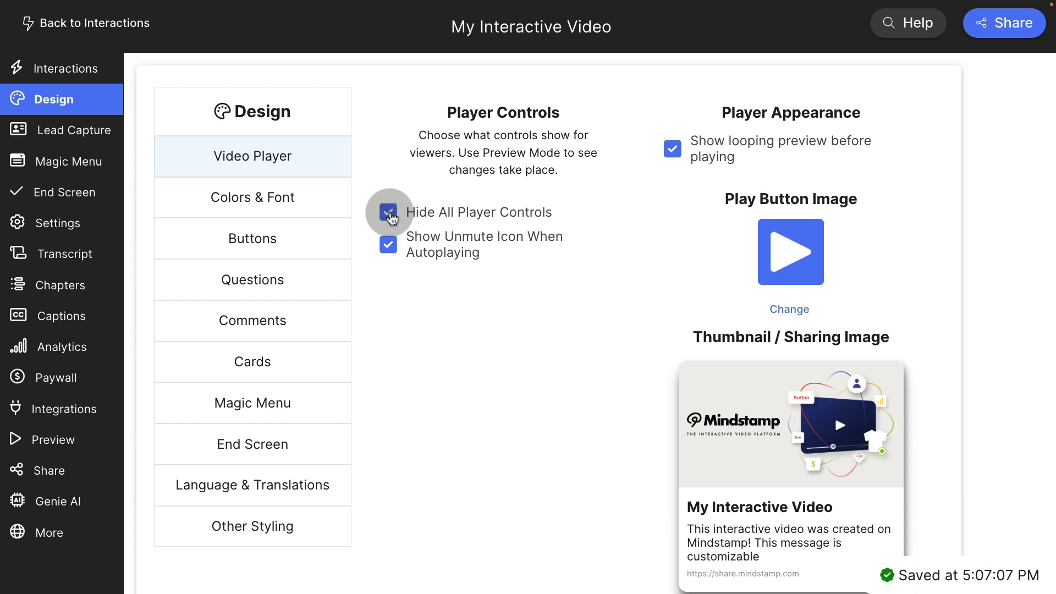
{"action": "left_click", "coordinate": [389, 214]}
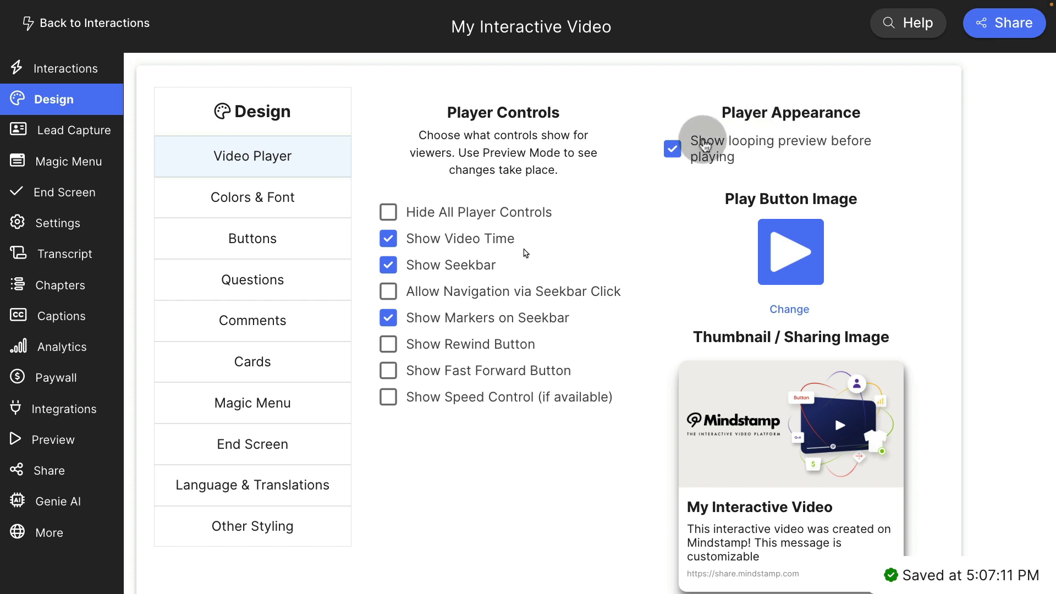
Step: Reload the video's interactions page to check its looping preview, and return to the video player design settings
{"action": "left_click", "coordinate": [60, 68]}
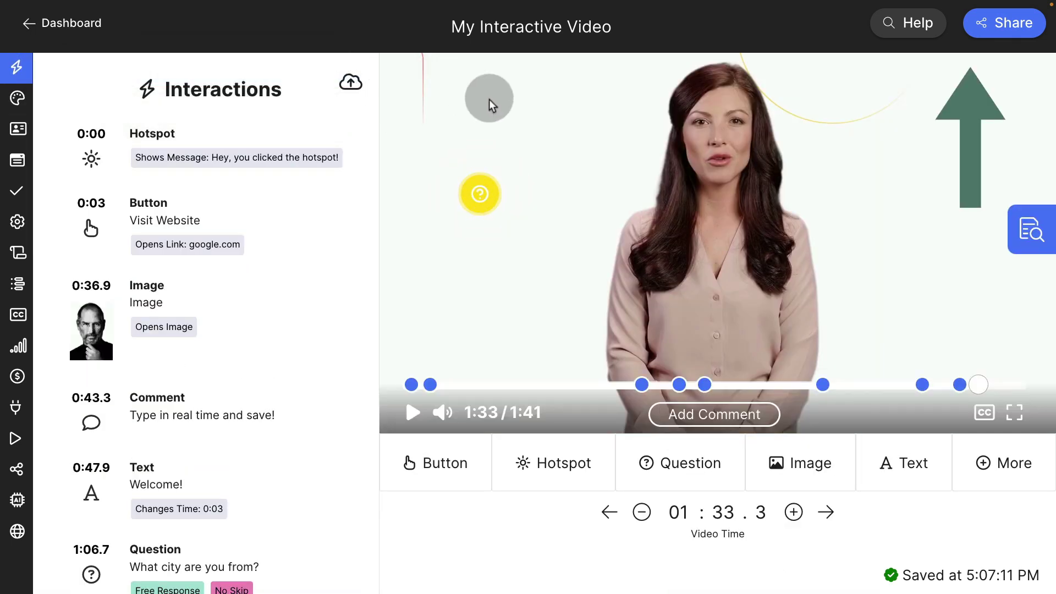
{"action": "key", "text": "super+r"}
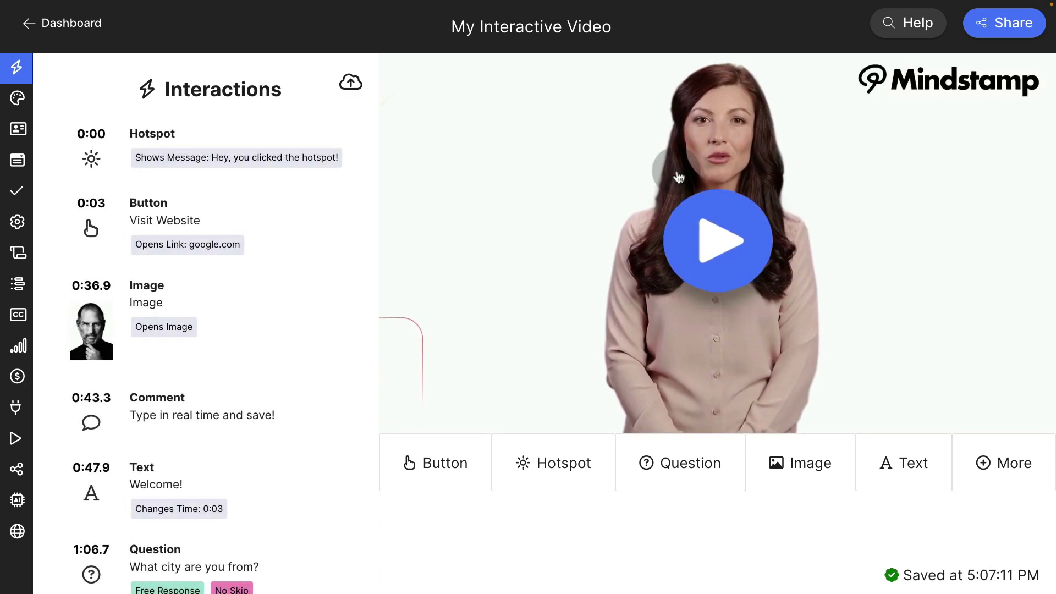
{"action": "left_click", "coordinate": [17, 98]}
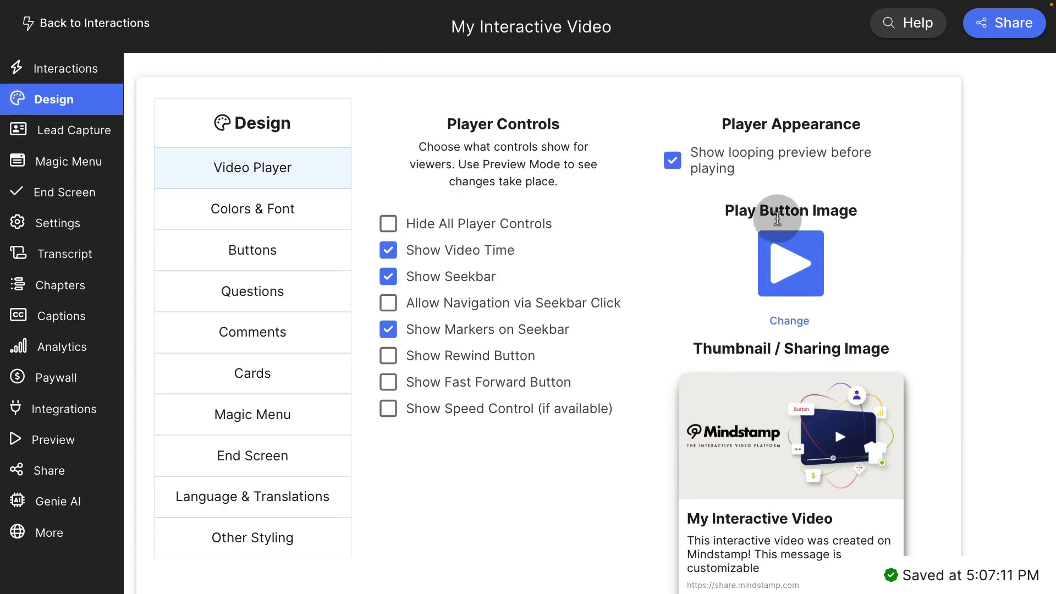
{"action": "scroll", "coordinate": [744, 221], "scroll_direction": "down", "scroll_amount": 1}
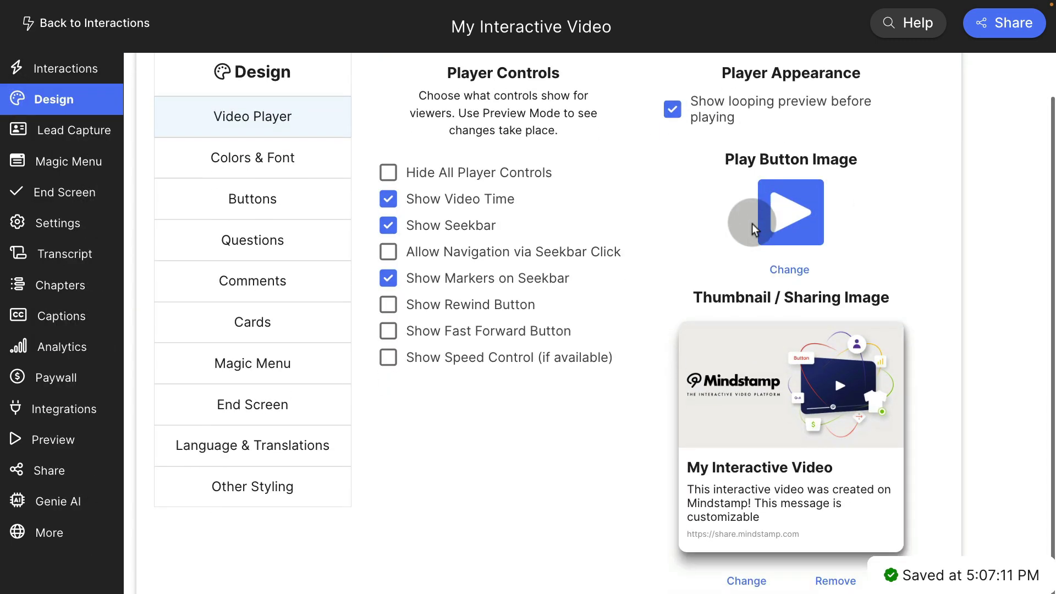
{"action": "scroll", "coordinate": [744, 222], "scroll_direction": "up", "scroll_amount": 1}
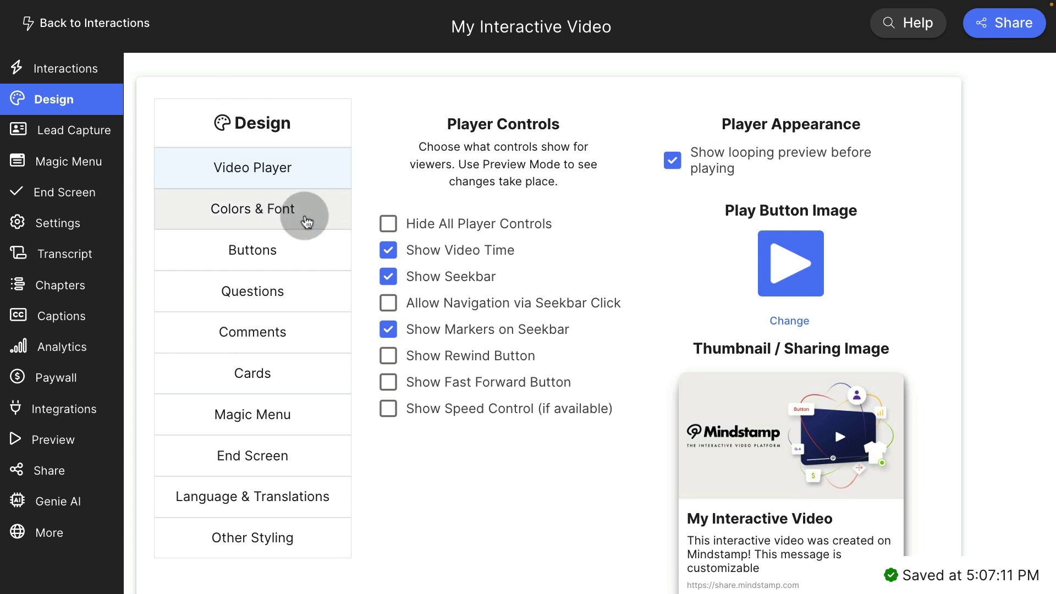
Step: Set the accent color in the color and font settings to teal 50E3C2
{"action": "left_click", "coordinate": [306, 218]}
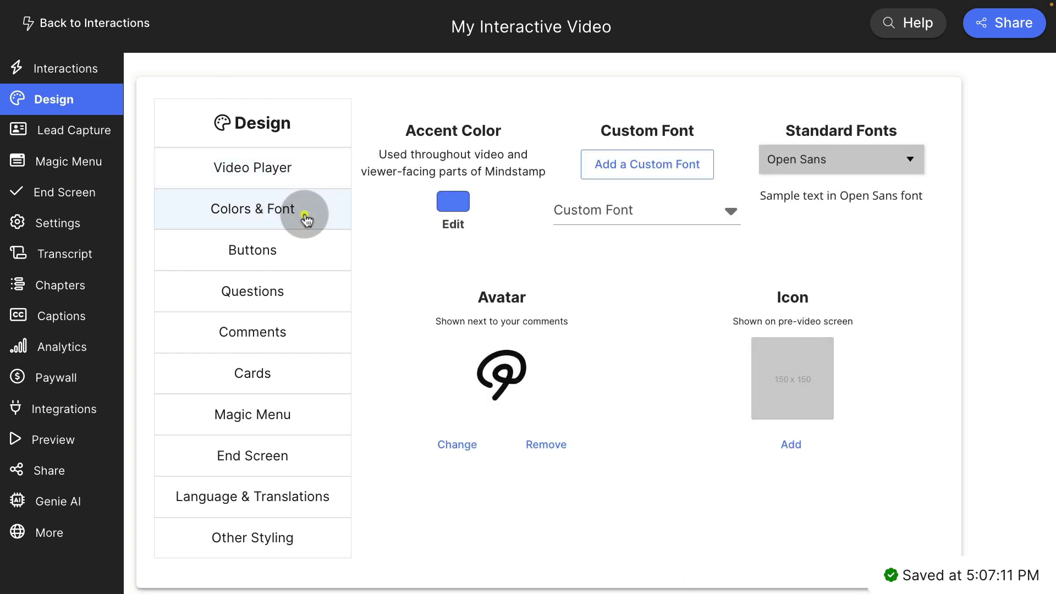
{"action": "left_click", "coordinate": [458, 210]}
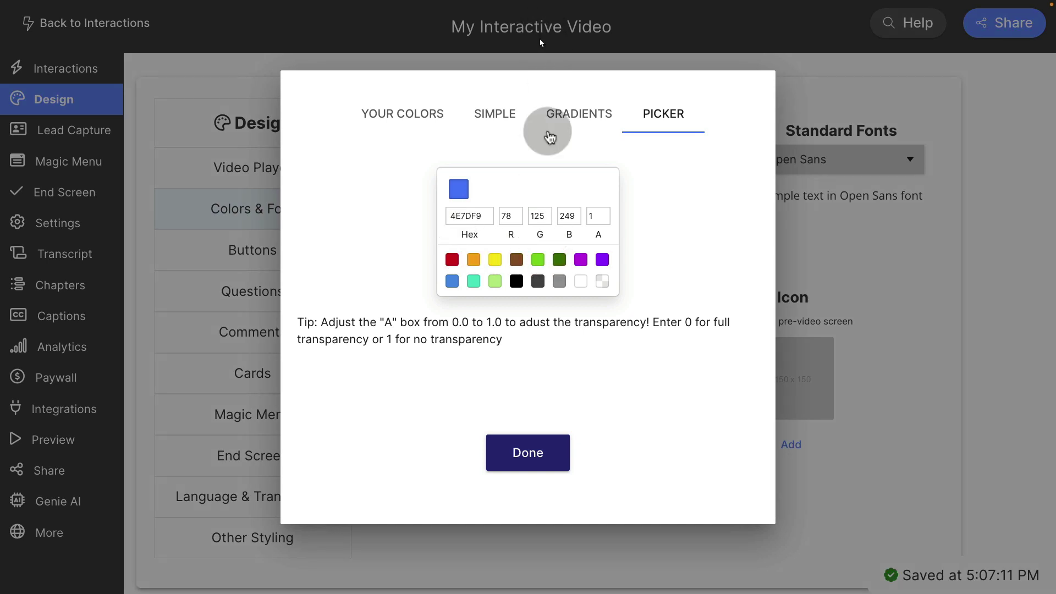
{"action": "left_click", "coordinate": [473, 281]}
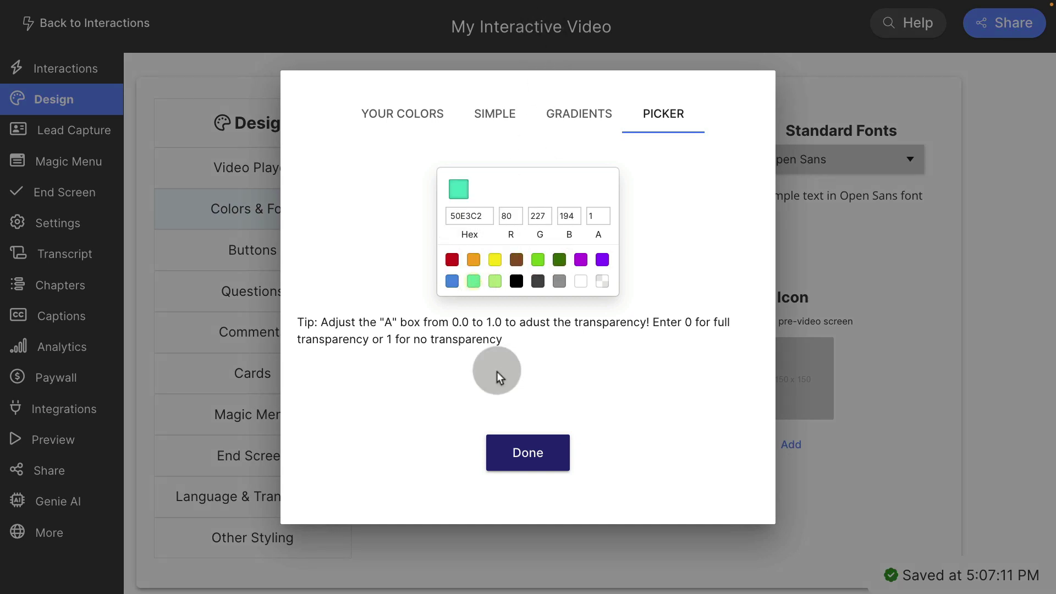
{"action": "left_click", "coordinate": [513, 451]}
Step: Set the accent color to red and check it on the video's interactions page
{"action": "left_click", "coordinate": [449, 201]}
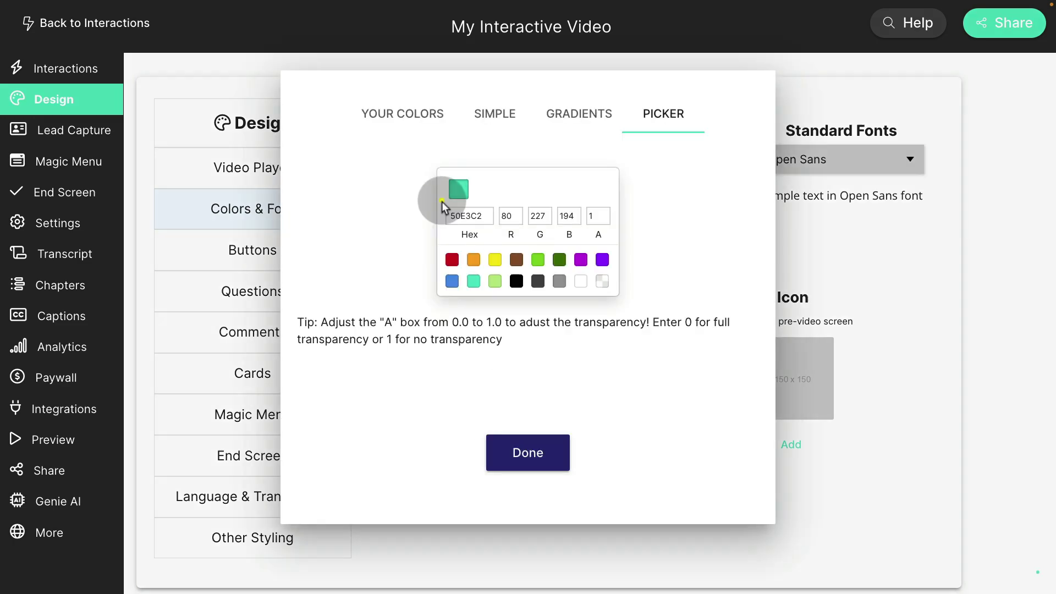
{"action": "left_click", "coordinate": [452, 260]}
{"action": "left_click", "coordinate": [513, 436]}
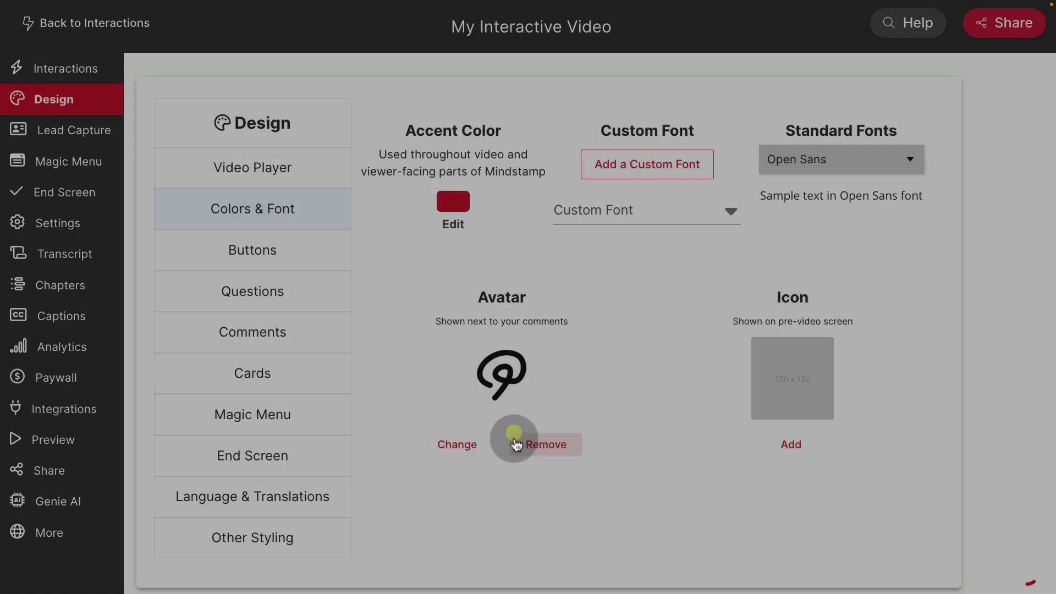
{"action": "left_click", "coordinate": [69, 69]}
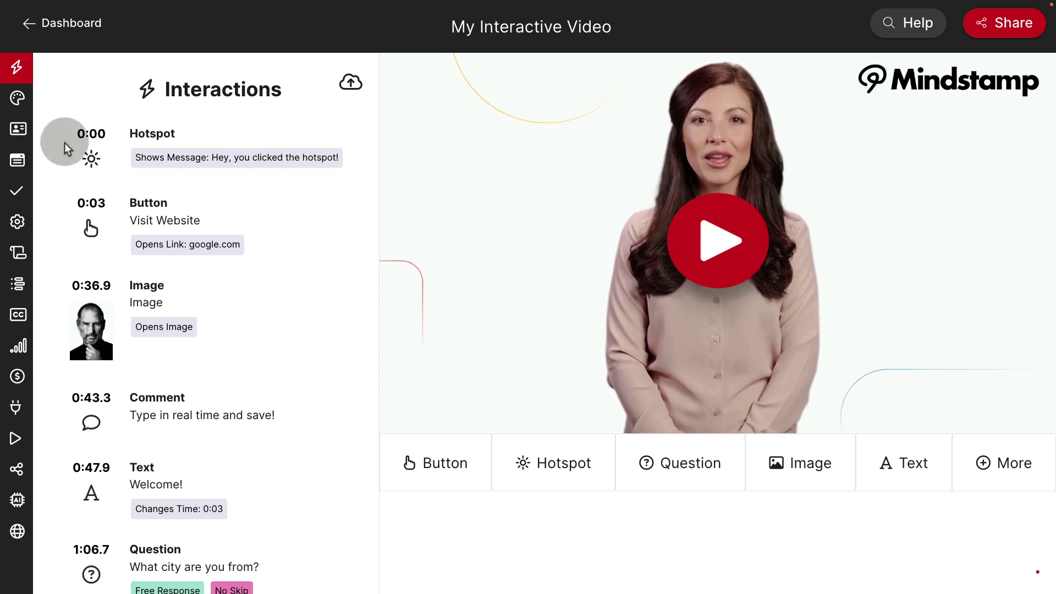
Step: Set the standard font in the color and font design settings to Alegreya Sans SC
{"action": "left_click", "coordinate": [24, 99]}
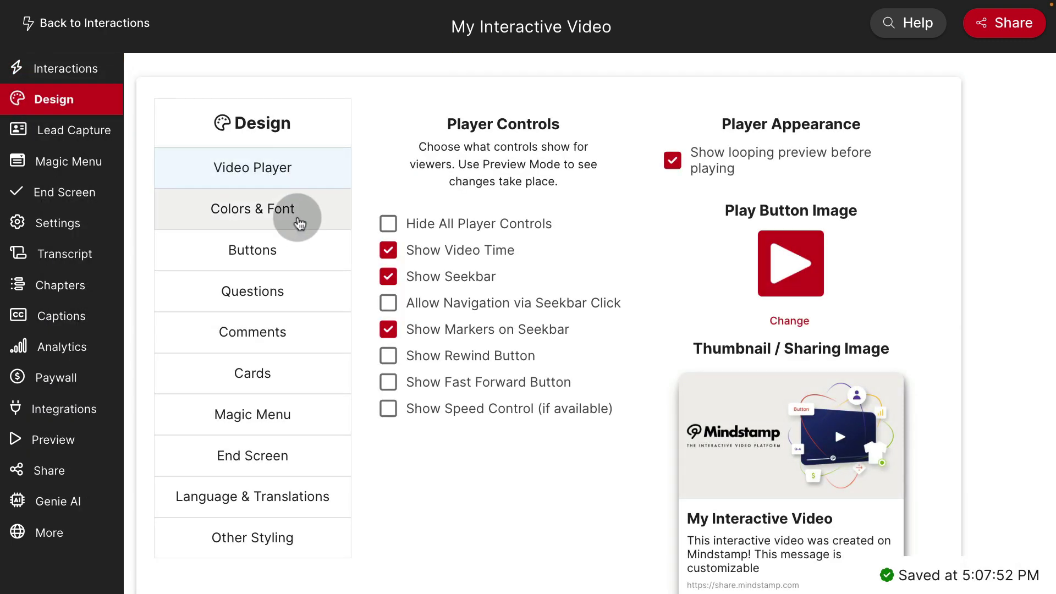
{"action": "left_click", "coordinate": [294, 215]}
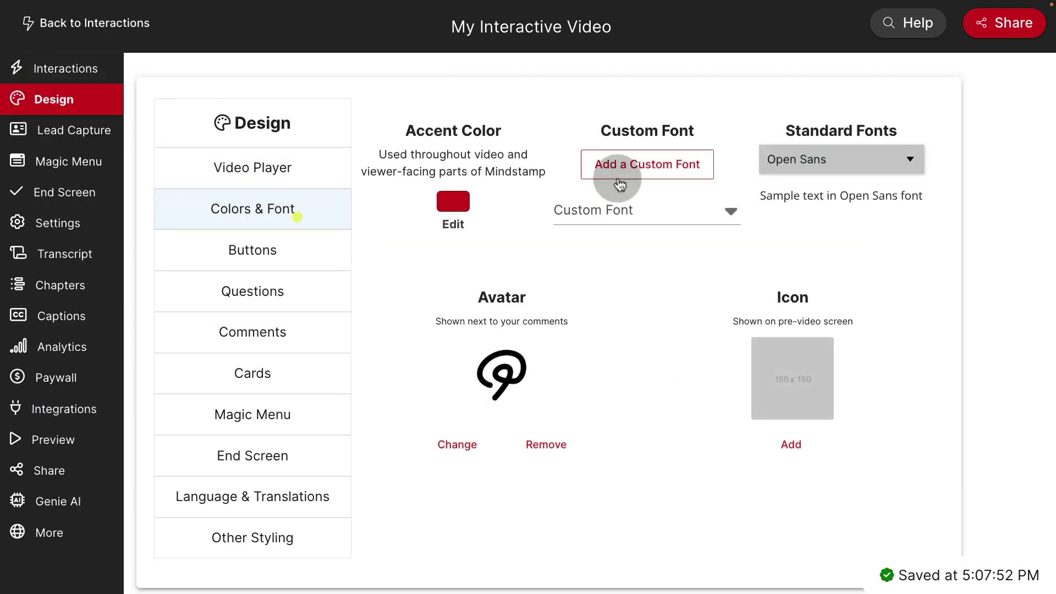
{"action": "left_click", "coordinate": [848, 160]}
{"action": "scroll", "coordinate": [848, 206], "scroll_direction": "down", "scroll_amount": 10}
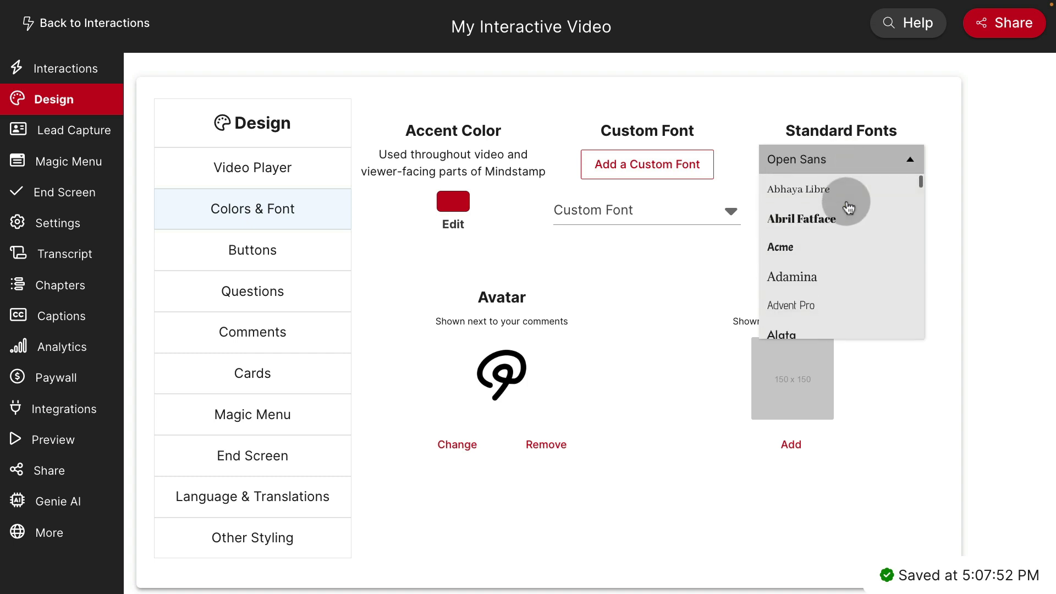
{"action": "scroll", "coordinate": [848, 207], "scroll_direction": "up", "scroll_amount": 3}
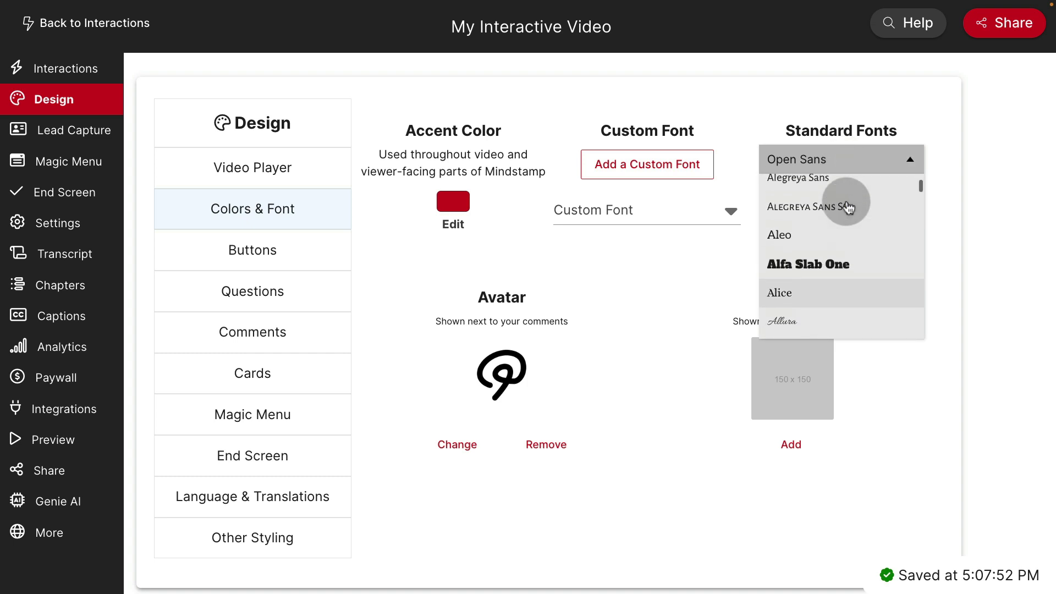
{"action": "left_click", "coordinate": [803, 259]}
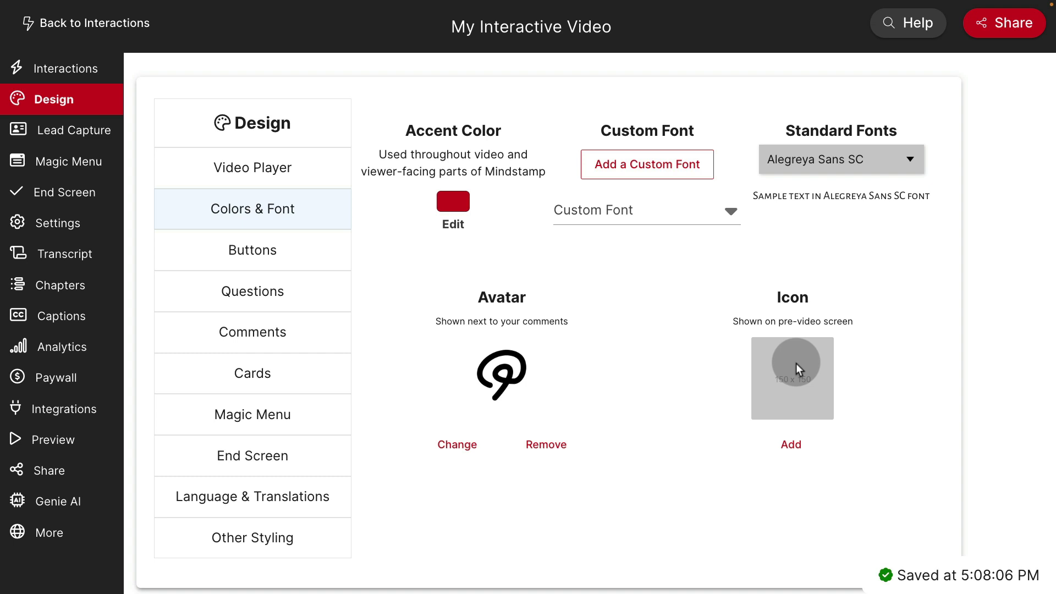
Step: Set the text color in the button design settings to dark green
{"action": "left_click", "coordinate": [282, 257]}
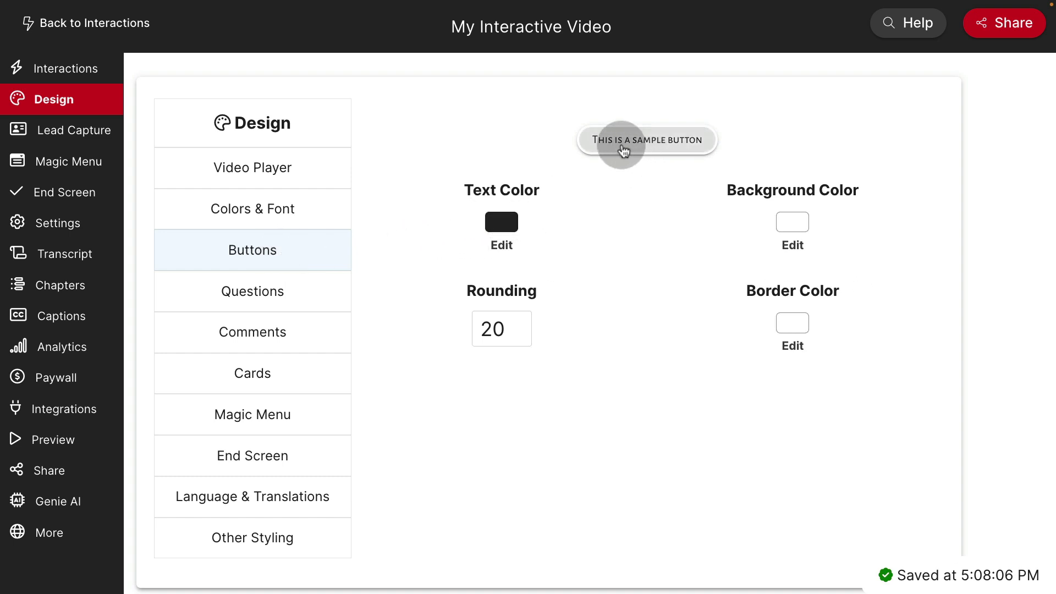
{"action": "left_click", "coordinate": [499, 222]}
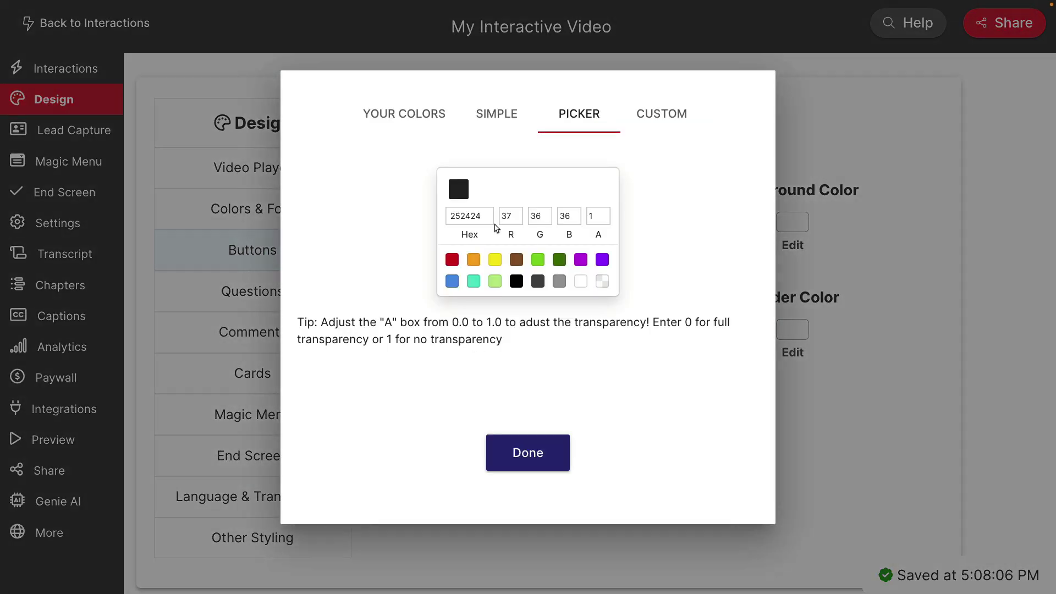
{"action": "left_click", "coordinate": [566, 265]}
{"action": "left_click", "coordinate": [529, 453]}
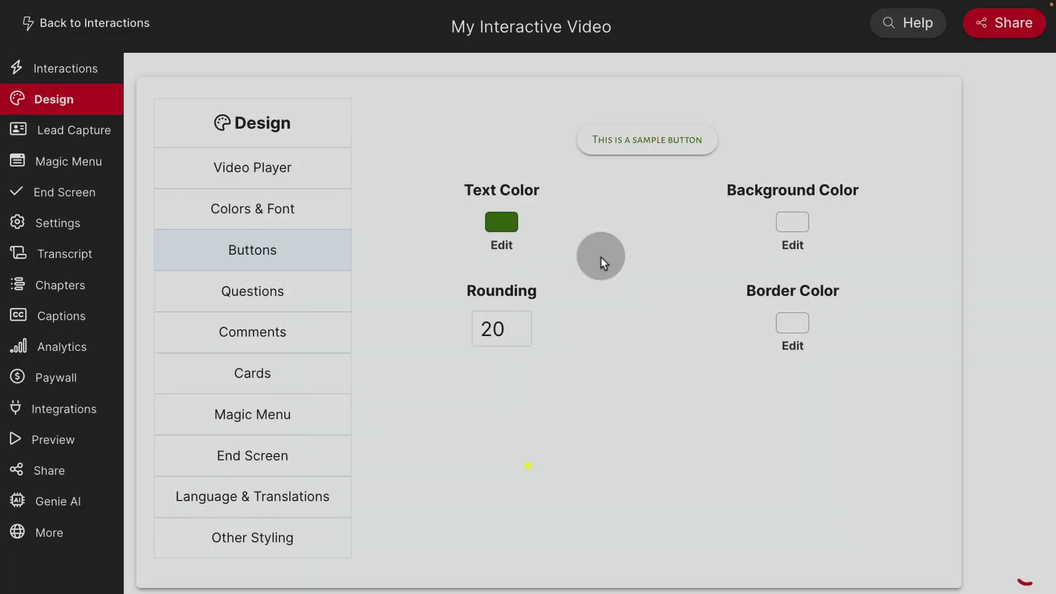
Step: Try purple BD10E0 as the button background color, and set it back to white FFFFFF
{"action": "left_click", "coordinate": [767, 220]}
{"action": "left_click", "coordinate": [581, 259]}
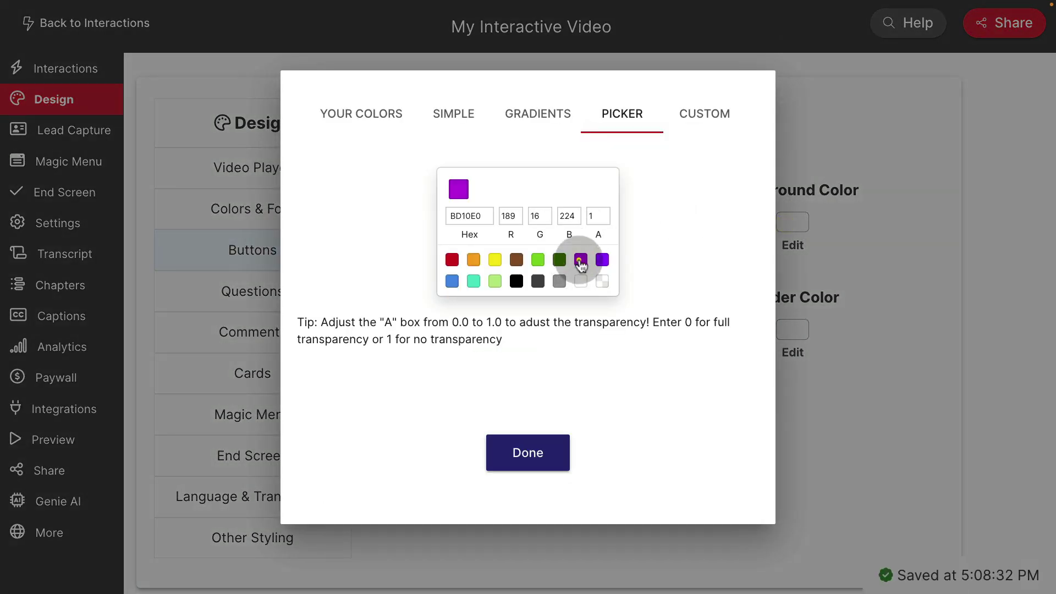
{"action": "left_click", "coordinate": [538, 450]}
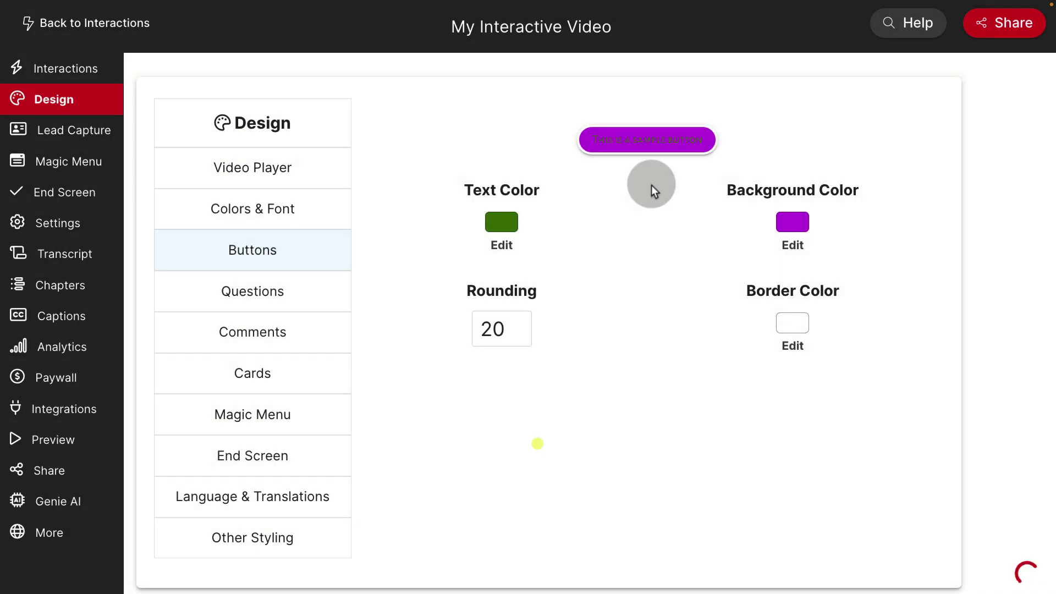
{"action": "left_click", "coordinate": [790, 221]}
{"action": "left_click", "coordinate": [583, 283]}
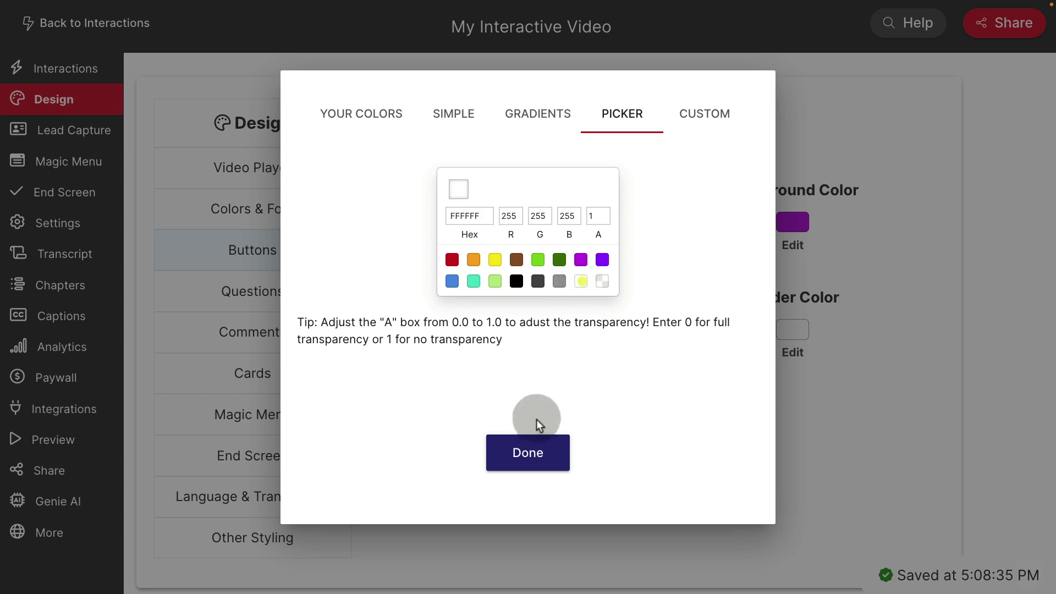
{"action": "left_click", "coordinate": [530, 459]}
Step: Set the button border color to dark green
{"action": "left_click", "coordinate": [796, 324]}
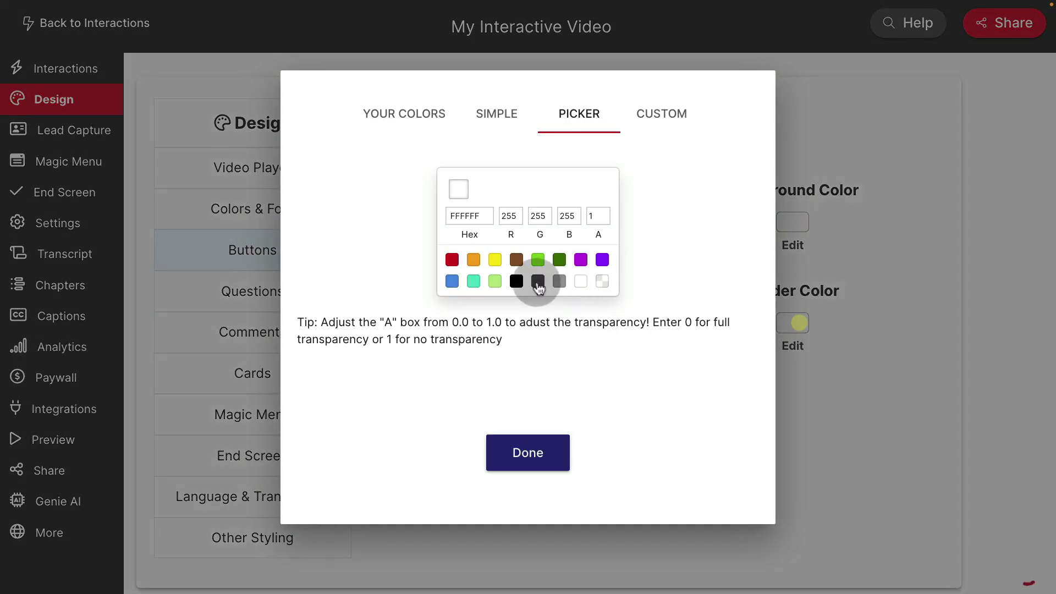
{"action": "left_click", "coordinate": [559, 259]}
{"action": "left_click", "coordinate": [541, 450]}
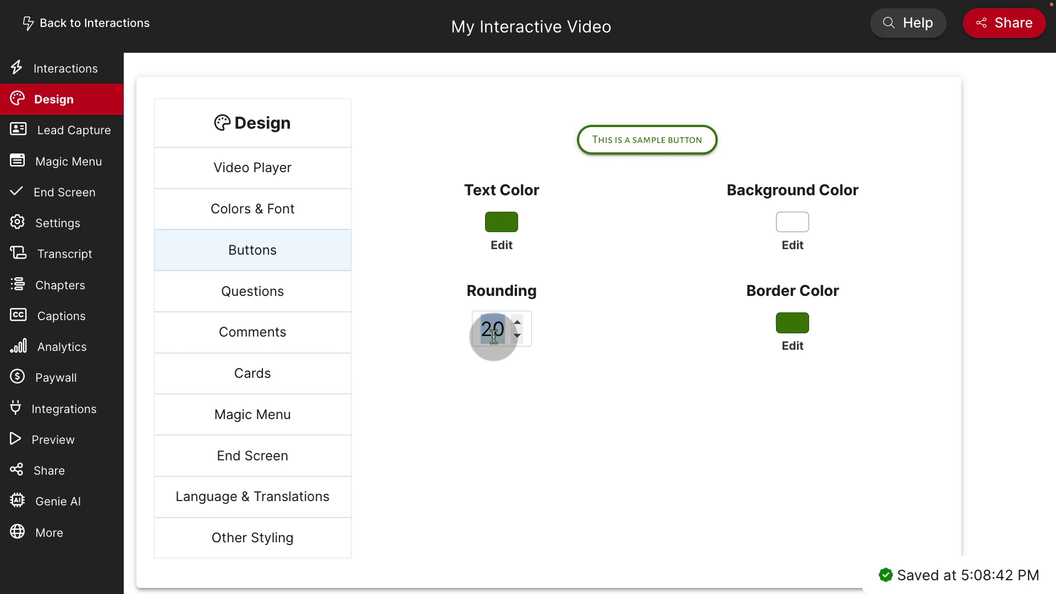
Step: Try a button rounding of 0, and set it back to 20
{"action": "type", "text": "0"}
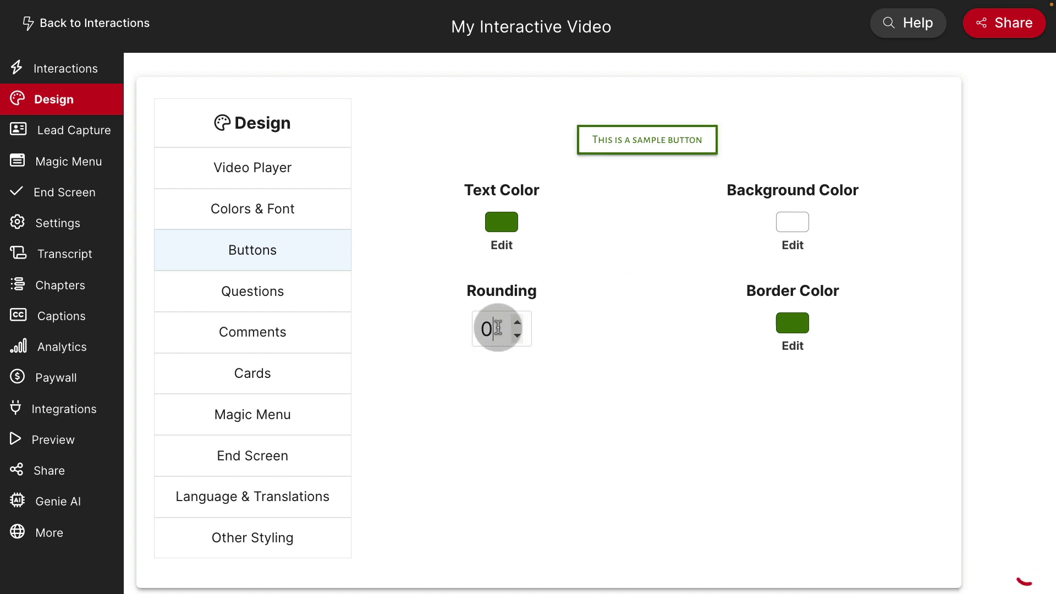
{"action": "double_click", "coordinate": [498, 327]}
{"action": "type", "text": "20"}
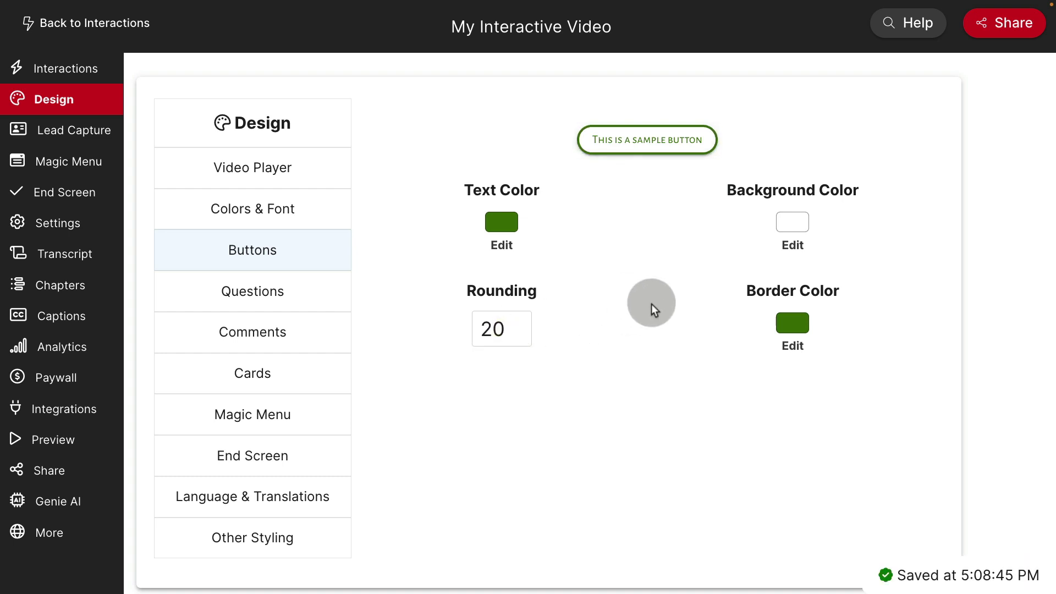
Step: Set the question background color to the violet preset in the question design settings
{"action": "left_click", "coordinate": [275, 301]}
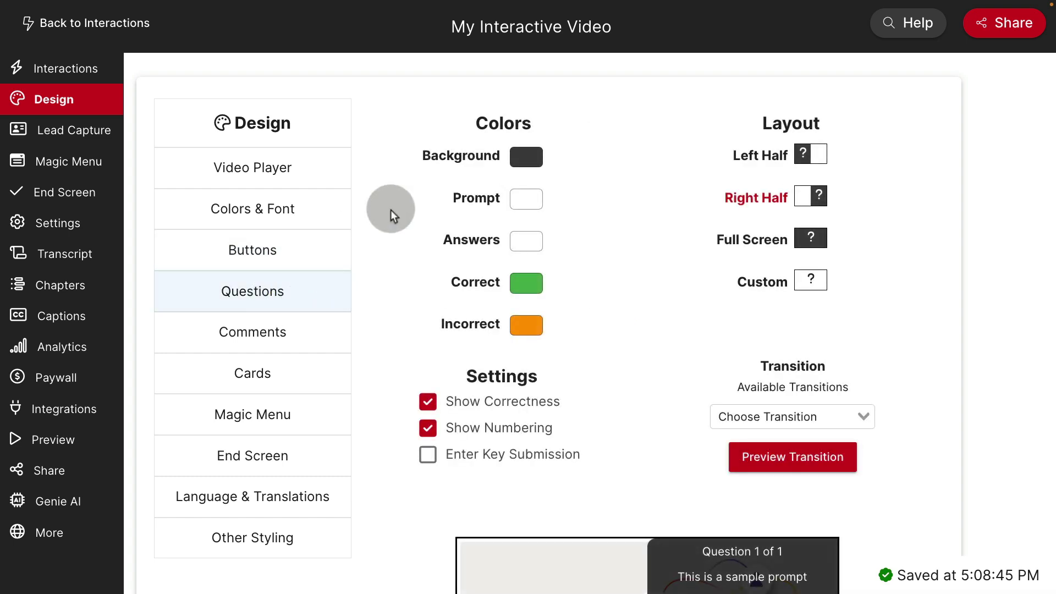
{"action": "scroll", "coordinate": [535, 296], "scroll_direction": "down", "scroll_amount": 4}
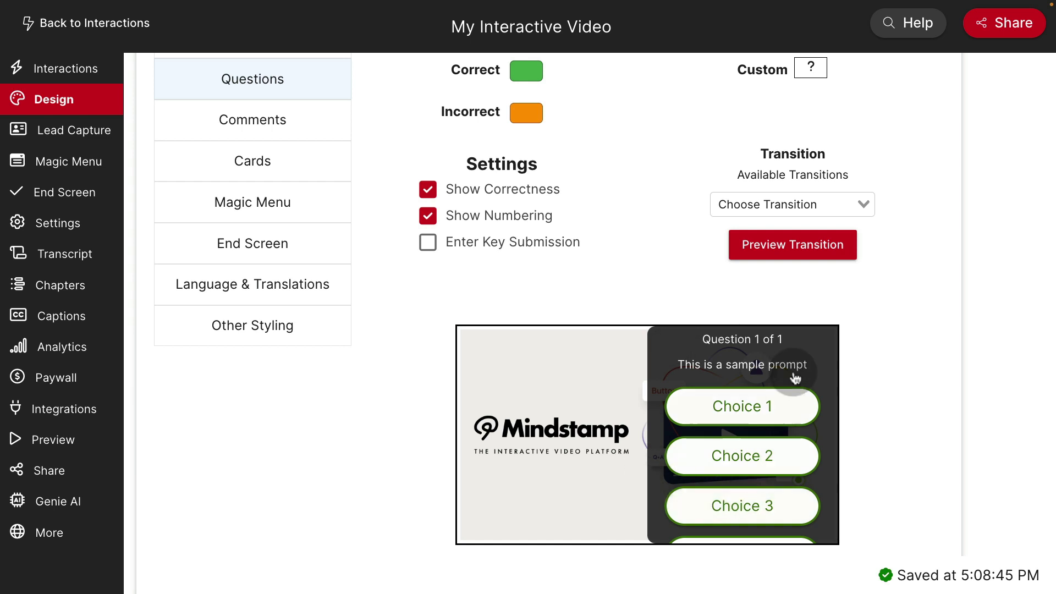
{"action": "scroll", "coordinate": [709, 348], "scroll_direction": "up", "scroll_amount": 1}
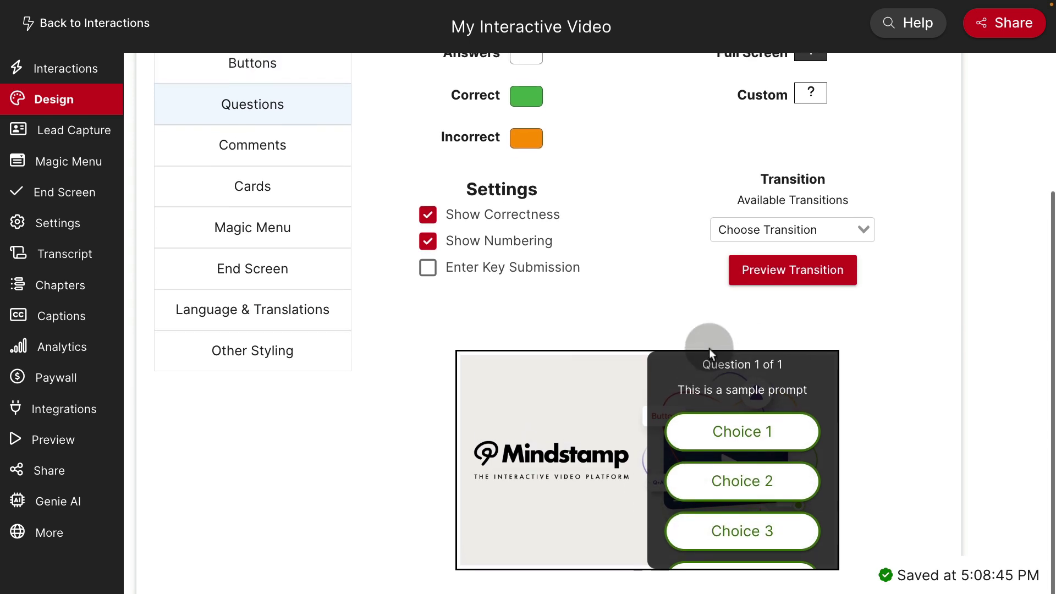
{"action": "scroll", "coordinate": [708, 348], "scroll_direction": "up", "scroll_amount": 1}
{"action": "scroll", "coordinate": [709, 348], "scroll_direction": "up", "scroll_amount": 1}
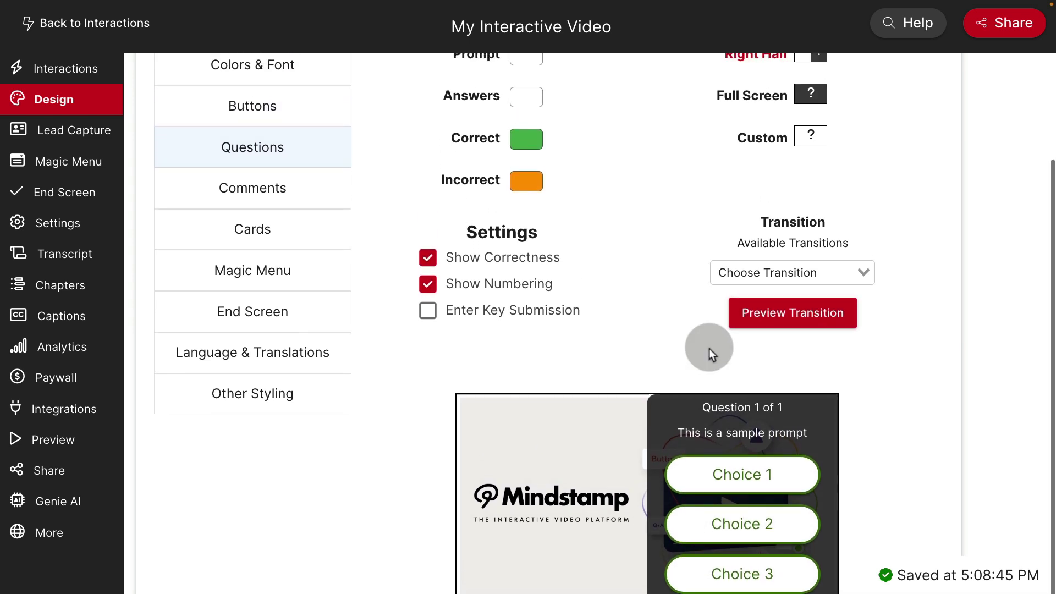
{"action": "scroll", "coordinate": [709, 348], "scroll_direction": "up", "scroll_amount": 3}
{"action": "left_click", "coordinate": [530, 159]}
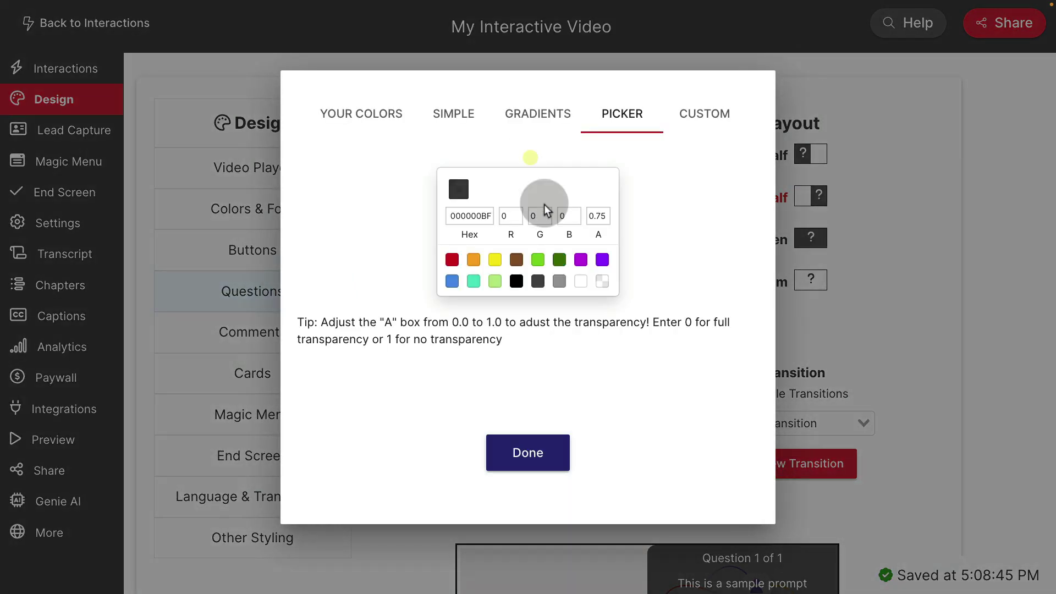
{"action": "left_click", "coordinate": [528, 453]}
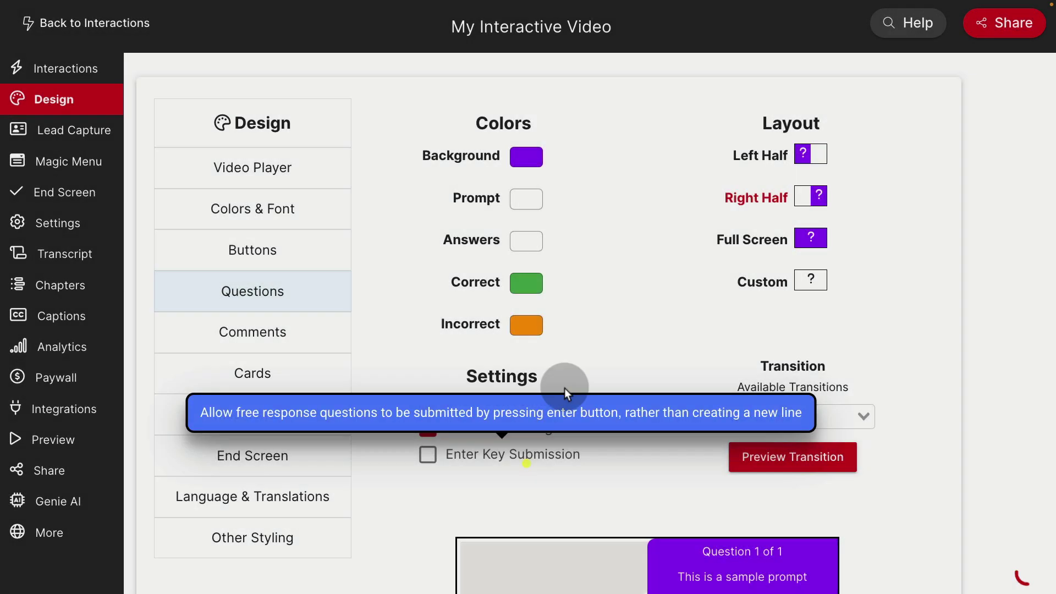
{"action": "scroll", "coordinate": [630, 291], "scroll_direction": "down", "scroll_amount": 4}
{"action": "left_click", "coordinate": [769, 366]}
{"action": "scroll", "coordinate": [737, 377], "scroll_direction": "up", "scroll_amount": 3}
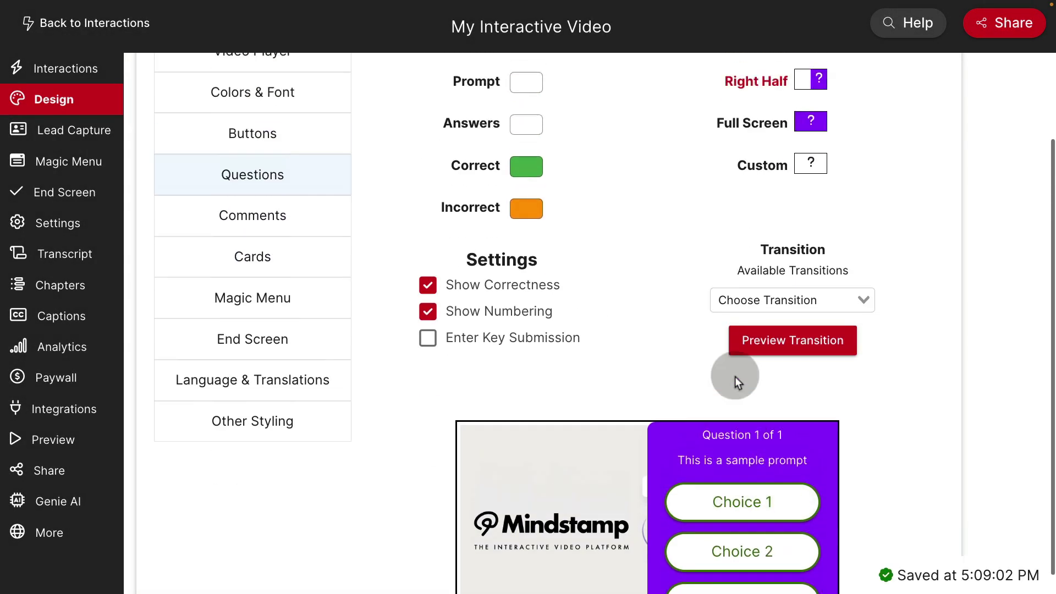
{"action": "left_click", "coordinate": [529, 120]}
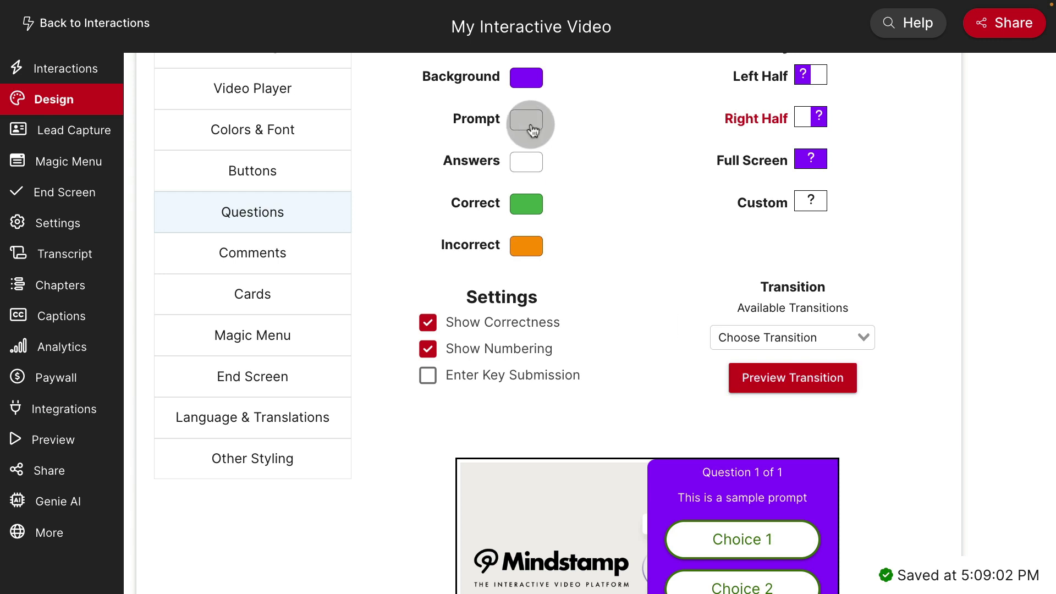
{"action": "left_click", "coordinate": [531, 172]}
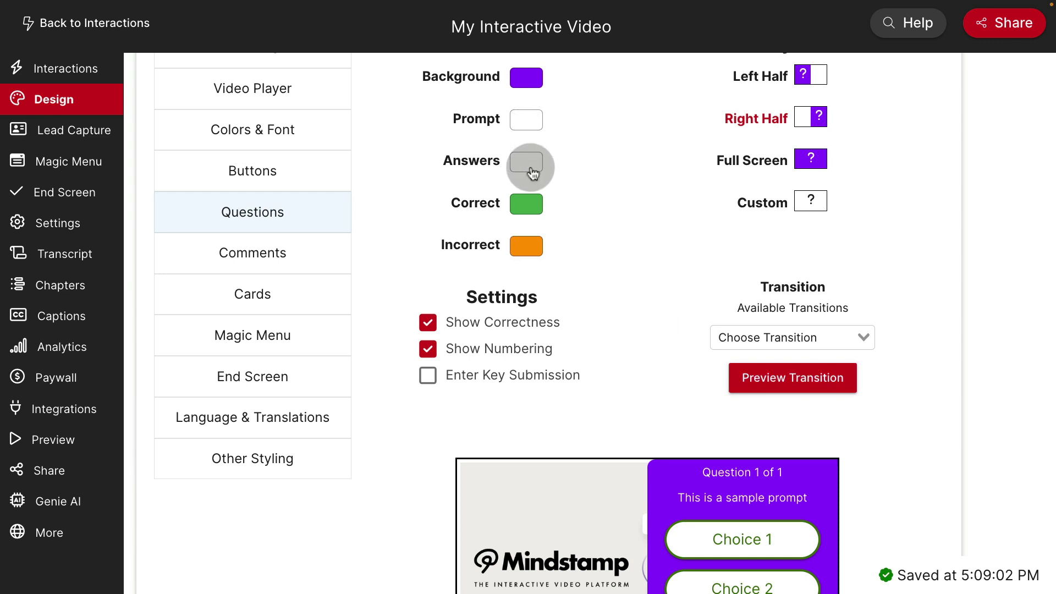
Step: Change the question layout to Full Screen and check it in the sample question
{"action": "scroll", "coordinate": [507, 206], "scroll_direction": "up", "scroll_amount": 1}
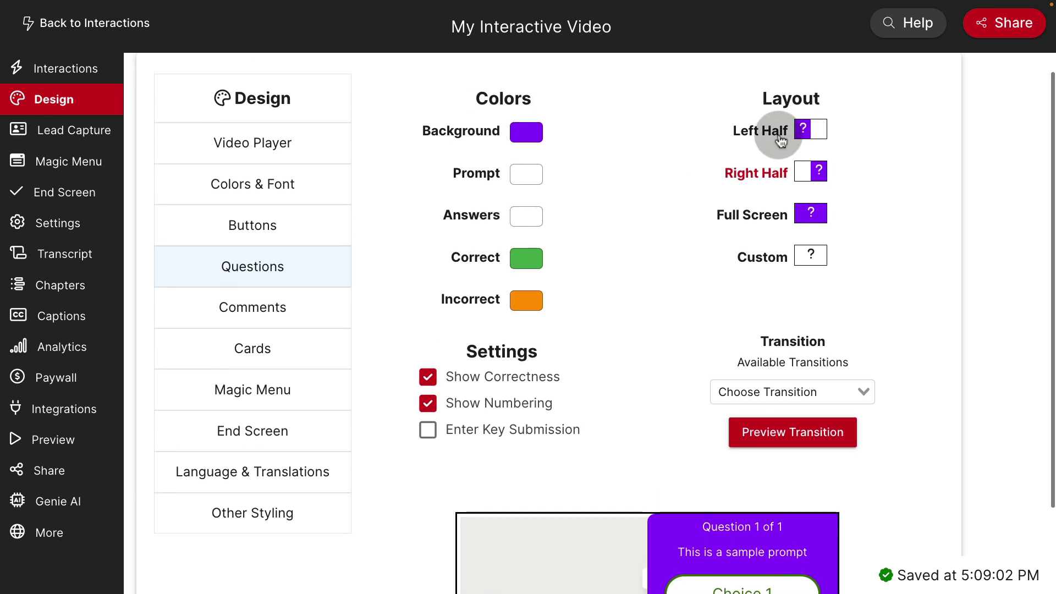
{"action": "scroll", "coordinate": [801, 171], "scroll_direction": "down", "scroll_amount": 1}
{"action": "scroll", "coordinate": [723, 328], "scroll_direction": "down", "scroll_amount": 3}
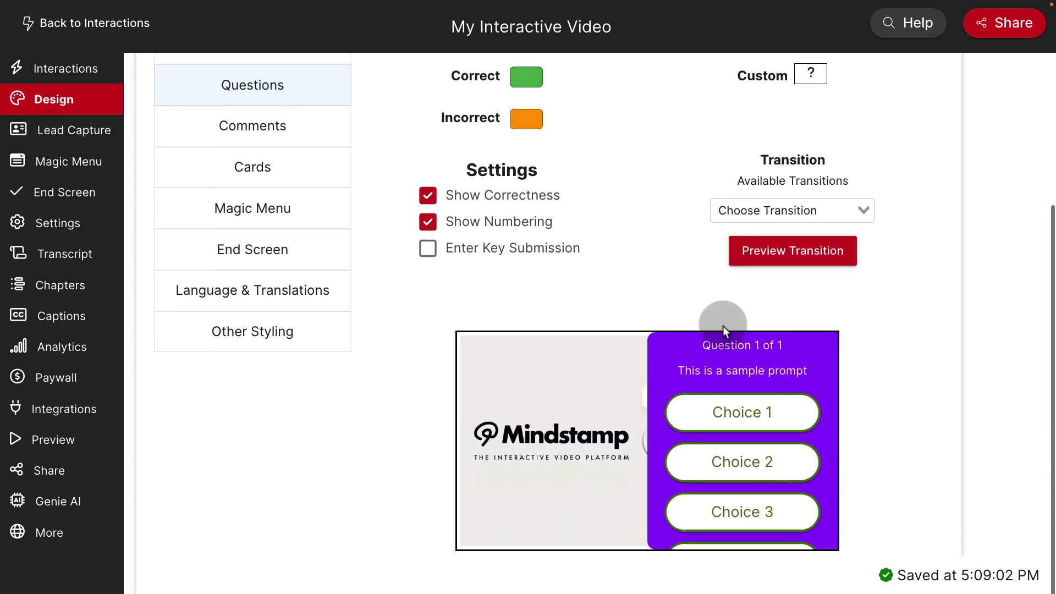
{"action": "scroll", "coordinate": [754, 324], "scroll_direction": "up", "scroll_amount": 3}
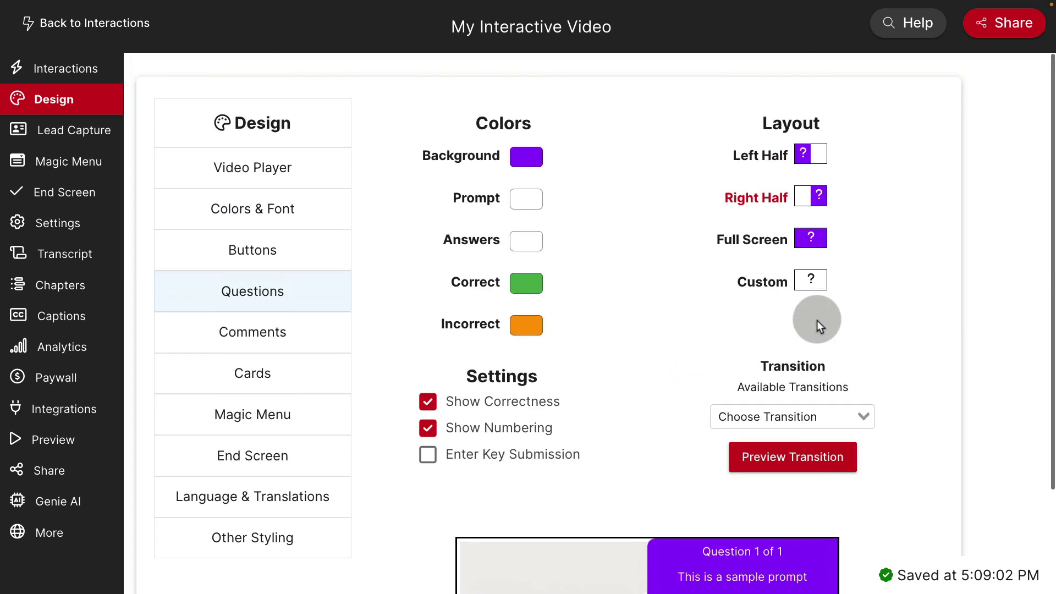
{"action": "left_click", "coordinate": [812, 240]}
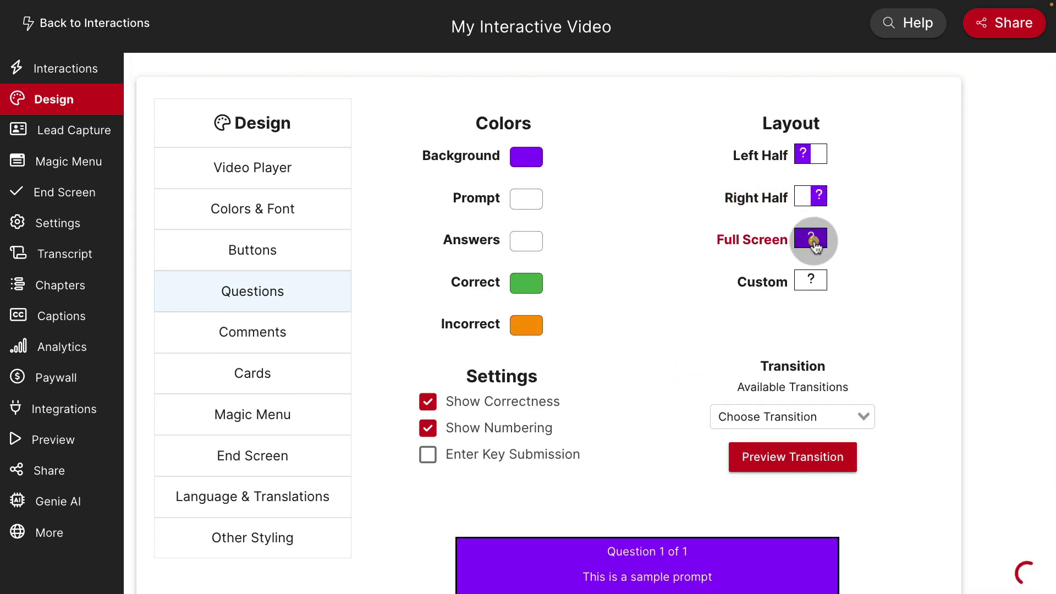
{"action": "scroll", "coordinate": [908, 242], "scroll_direction": "down", "scroll_amount": 3}
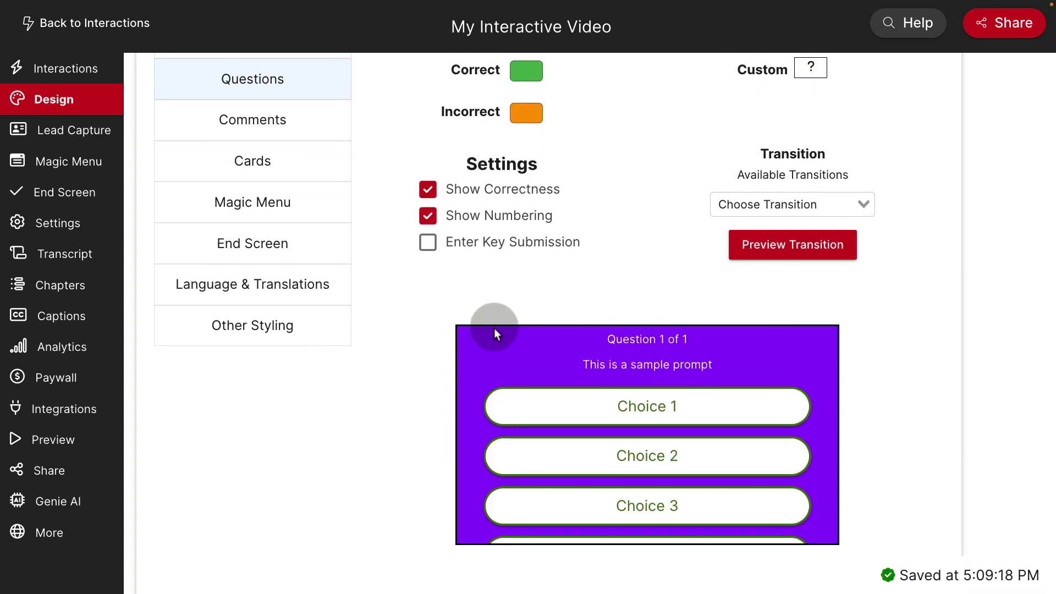
Step: Try Zoom Down as the question transition and preview it
{"action": "scroll", "coordinate": [689, 349], "scroll_direction": "up", "scroll_amount": 3}
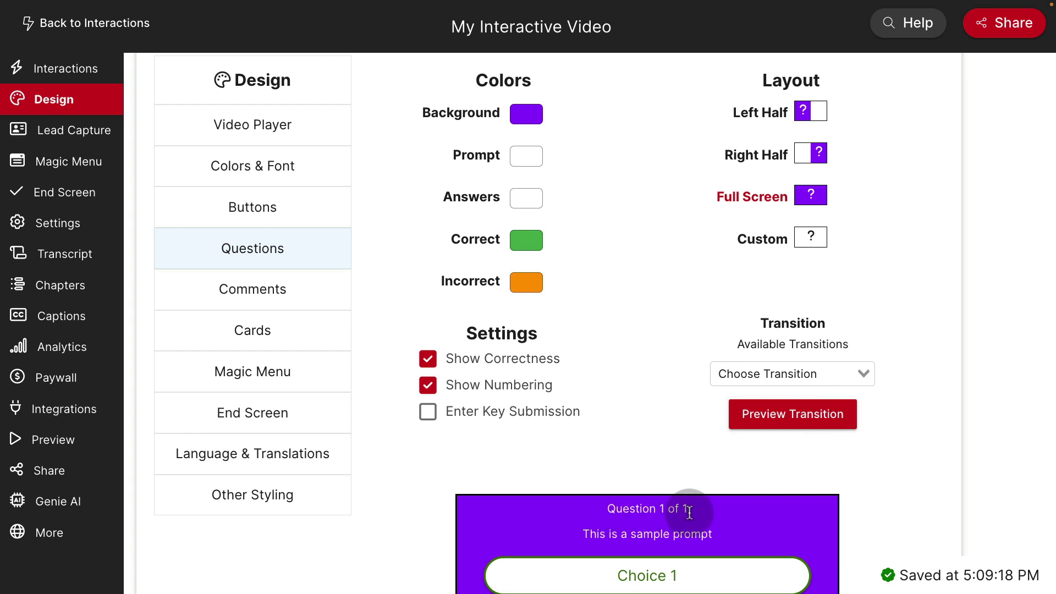
{"action": "mouse_move", "coordinate": [437, 423]}
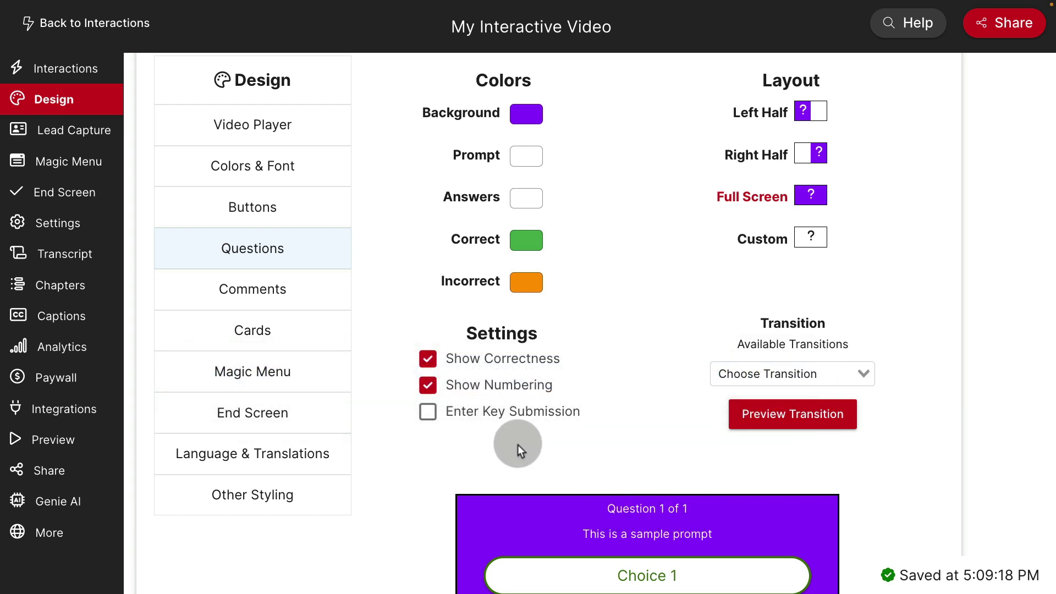
{"action": "left_click", "coordinate": [824, 378]}
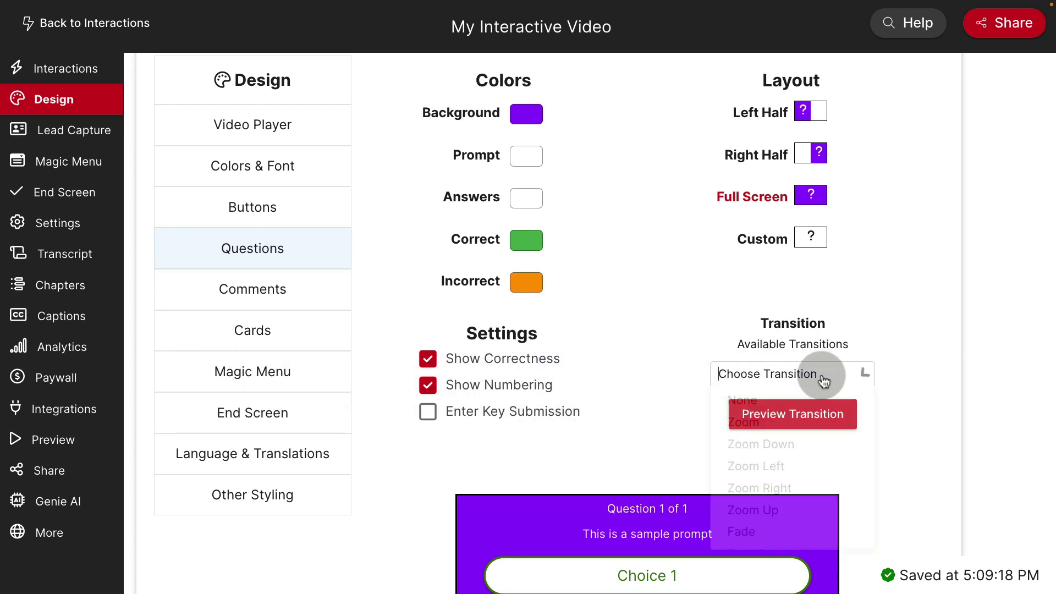
{"action": "left_click", "coordinate": [791, 441]}
{"action": "left_click", "coordinate": [803, 417]}
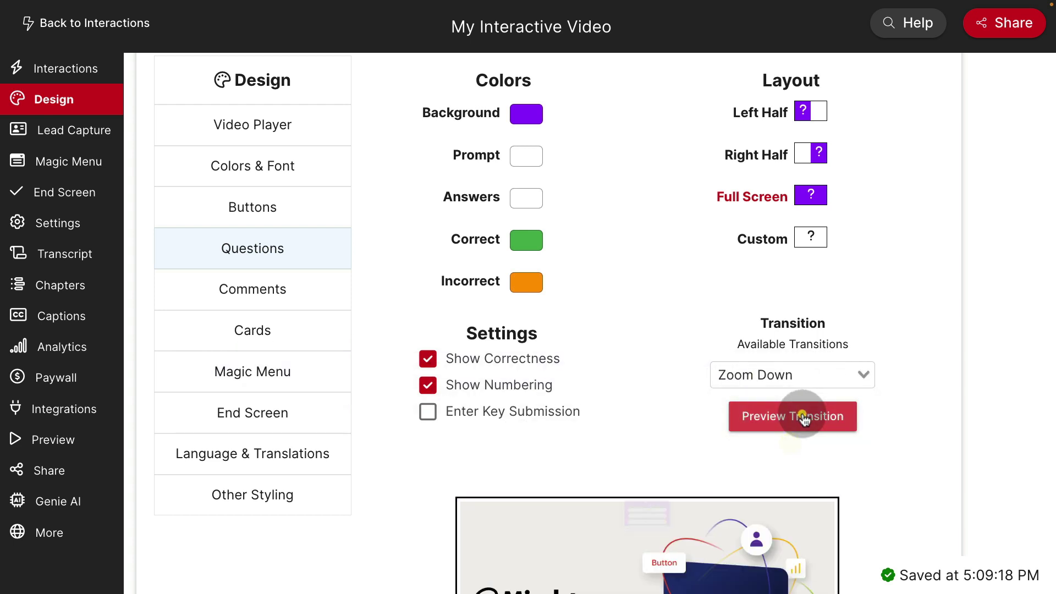
{"action": "scroll", "coordinate": [902, 415], "scroll_direction": "down", "scroll_amount": 2}
Step: Set the question transition to Fade Left and preview it
{"action": "left_click", "coordinate": [803, 256]}
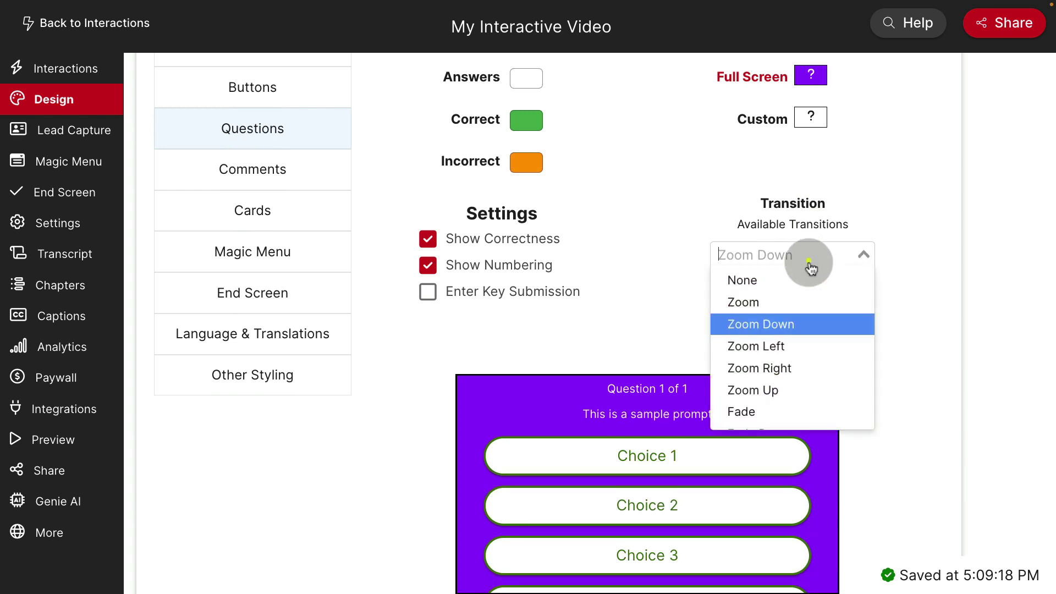
{"action": "scroll", "coordinate": [797, 330], "scroll_direction": "down", "scroll_amount": 3}
{"action": "left_click", "coordinate": [777, 363]}
{"action": "left_click", "coordinate": [841, 300]}
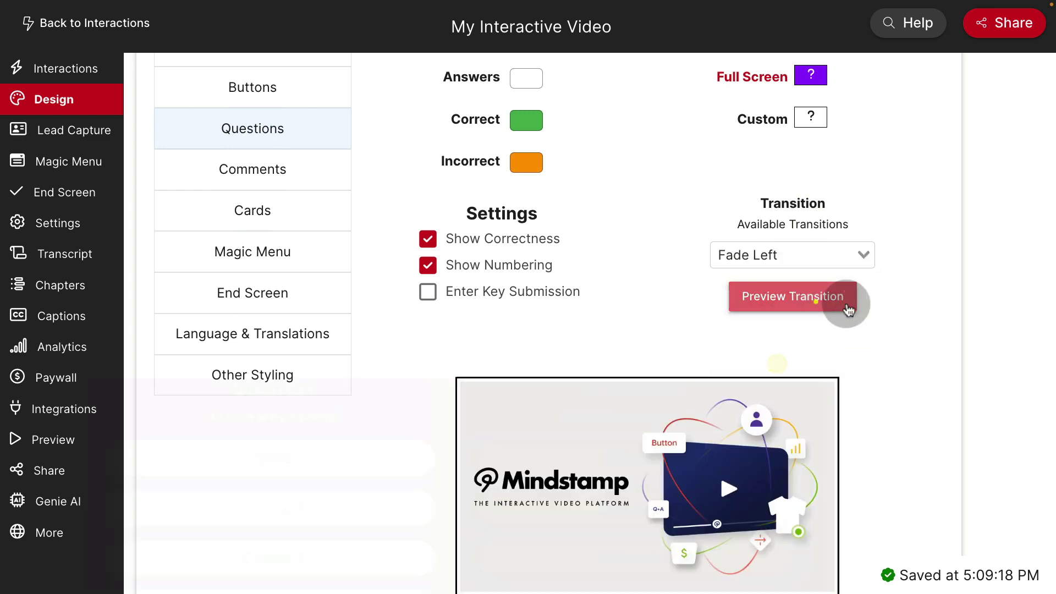
{"action": "scroll", "coordinate": [909, 317], "scroll_direction": "up", "scroll_amount": 3}
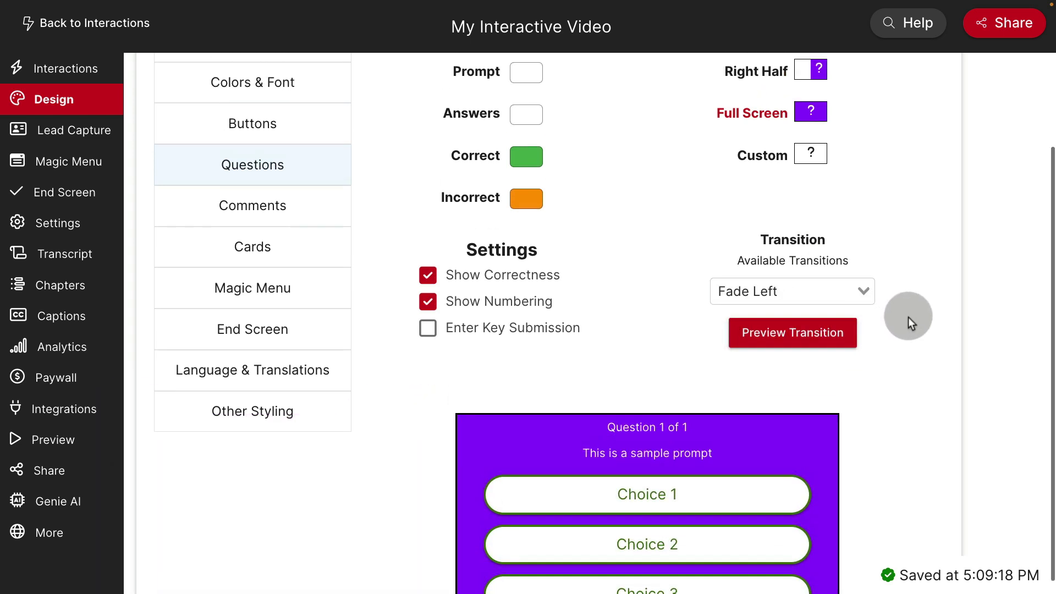
Step: Review the comment, card and Magic Menu design settings, including the sample Magic Menu
{"action": "left_click", "coordinate": [291, 299]}
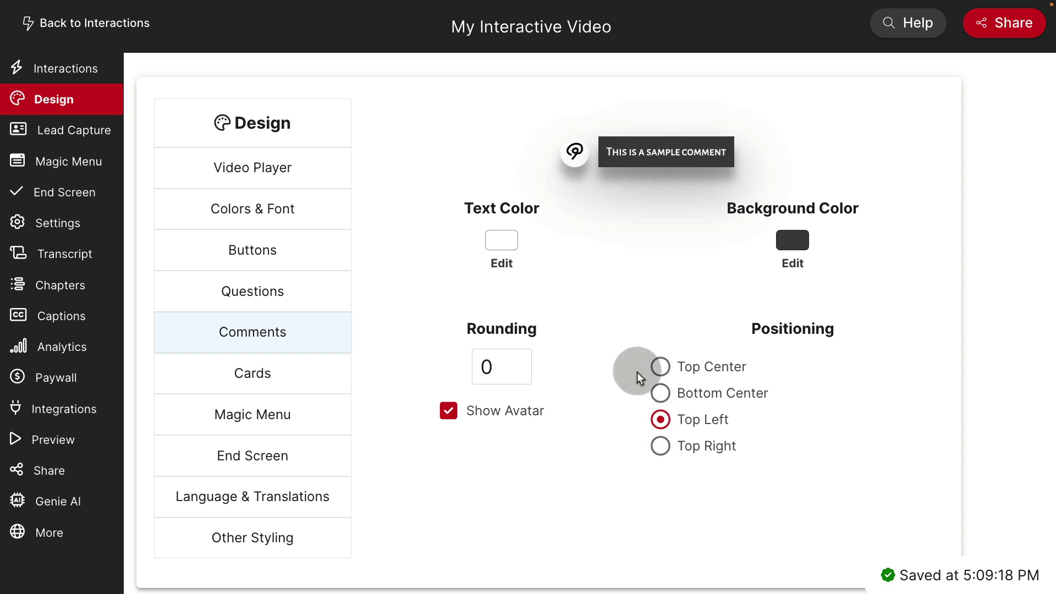
{"action": "left_click", "coordinate": [293, 382]}
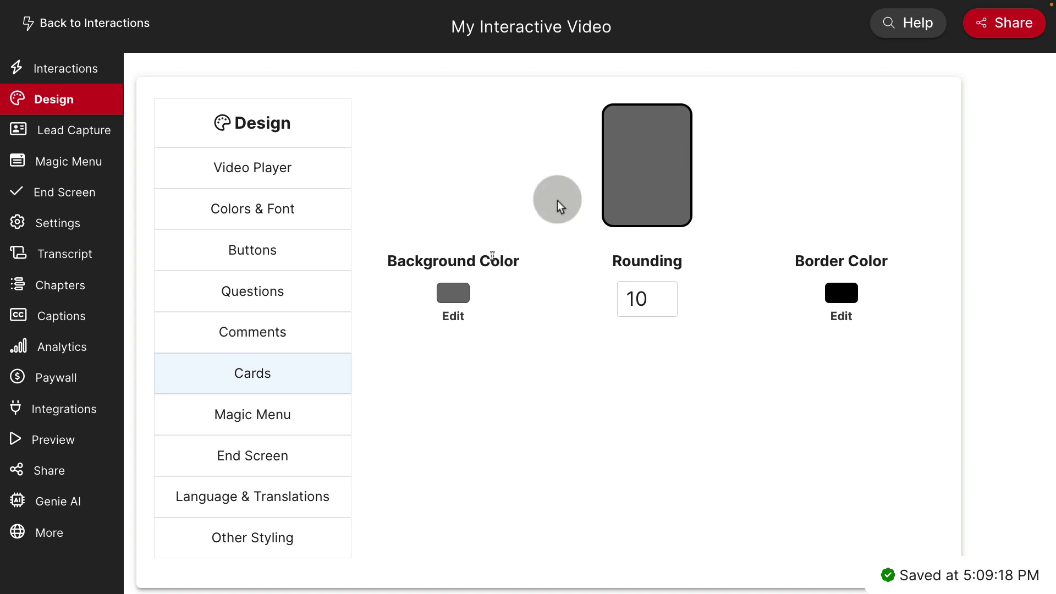
{"action": "left_click", "coordinate": [270, 424]}
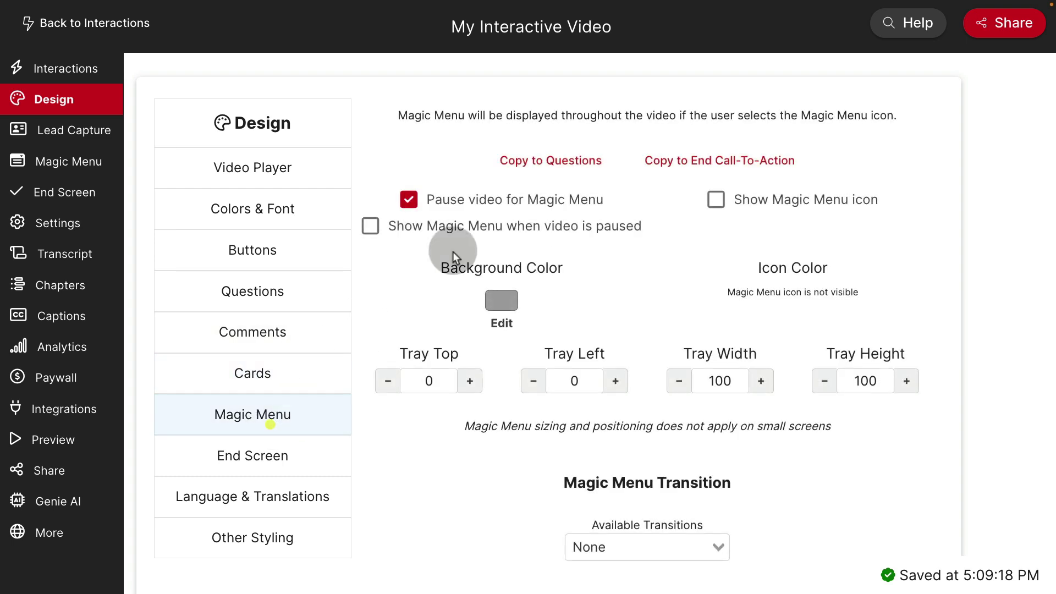
{"action": "scroll", "coordinate": [636, 228], "scroll_direction": "down", "scroll_amount": 6}
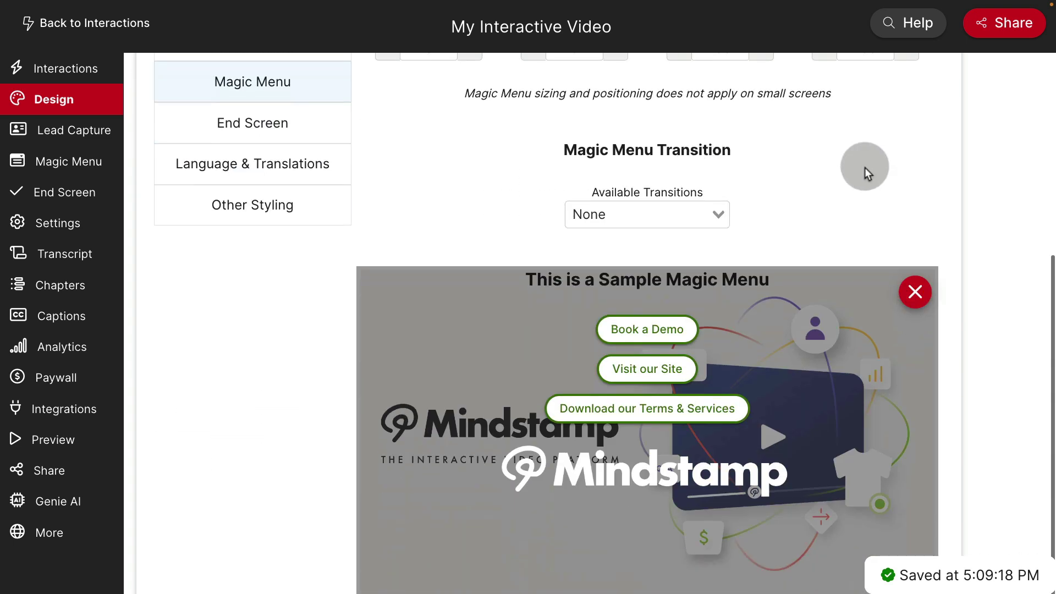
{"action": "scroll", "coordinate": [907, 129], "scroll_direction": "down", "scroll_amount": 1}
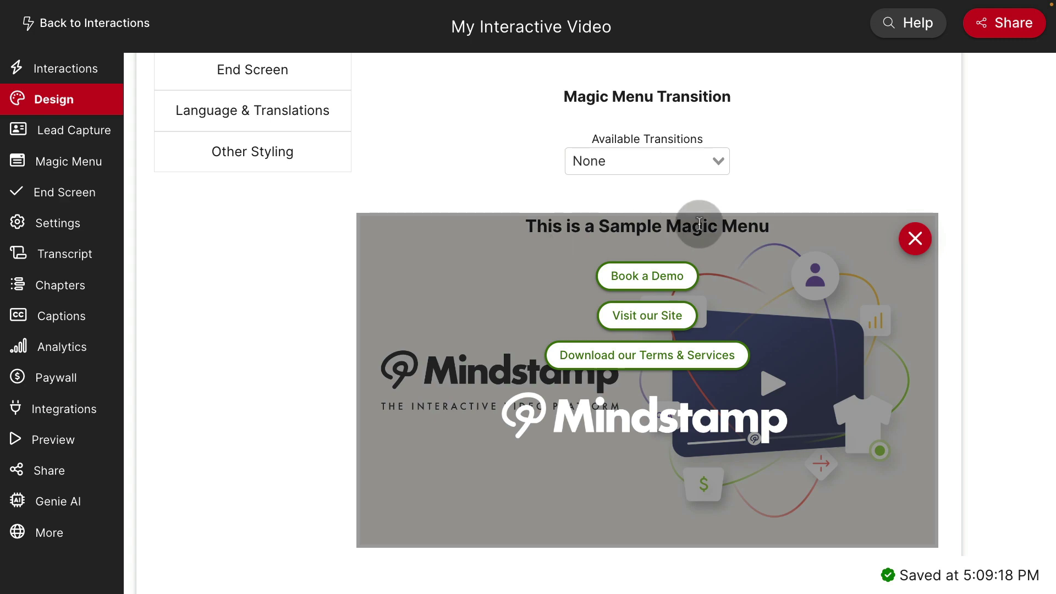
{"action": "scroll", "coordinate": [679, 335], "scroll_direction": "up", "scroll_amount": 7}
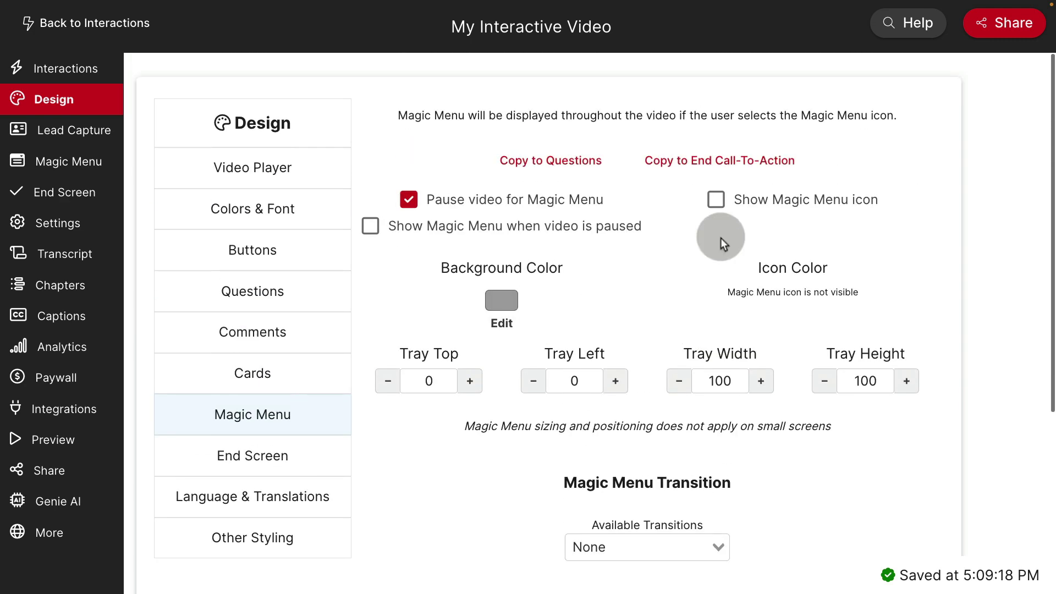
{"action": "scroll", "coordinate": [643, 261], "scroll_direction": "down", "scroll_amount": 3}
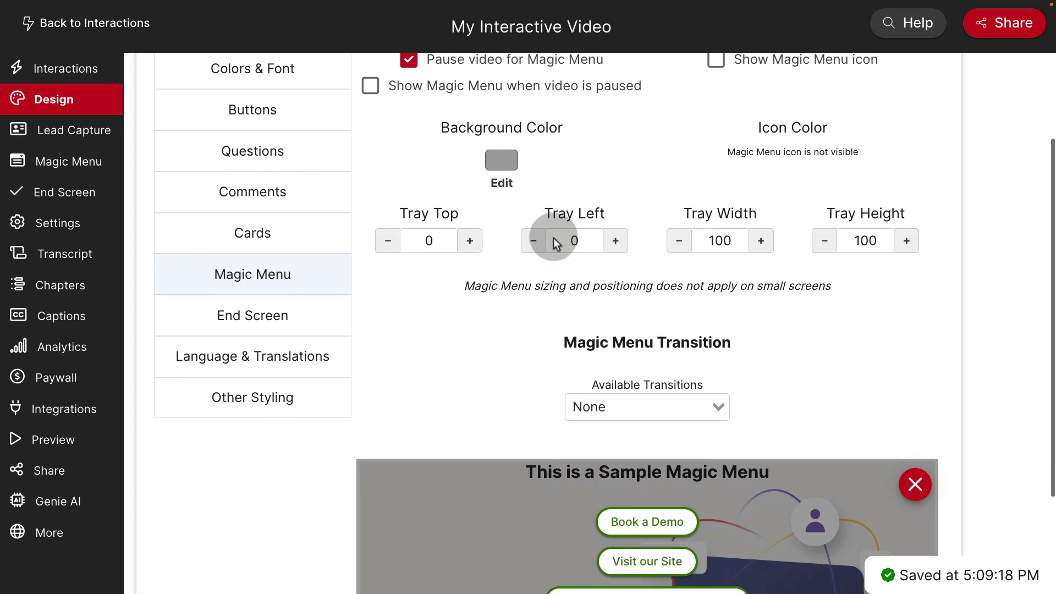
{"action": "scroll", "coordinate": [556, 244], "scroll_direction": "up", "scroll_amount": 1}
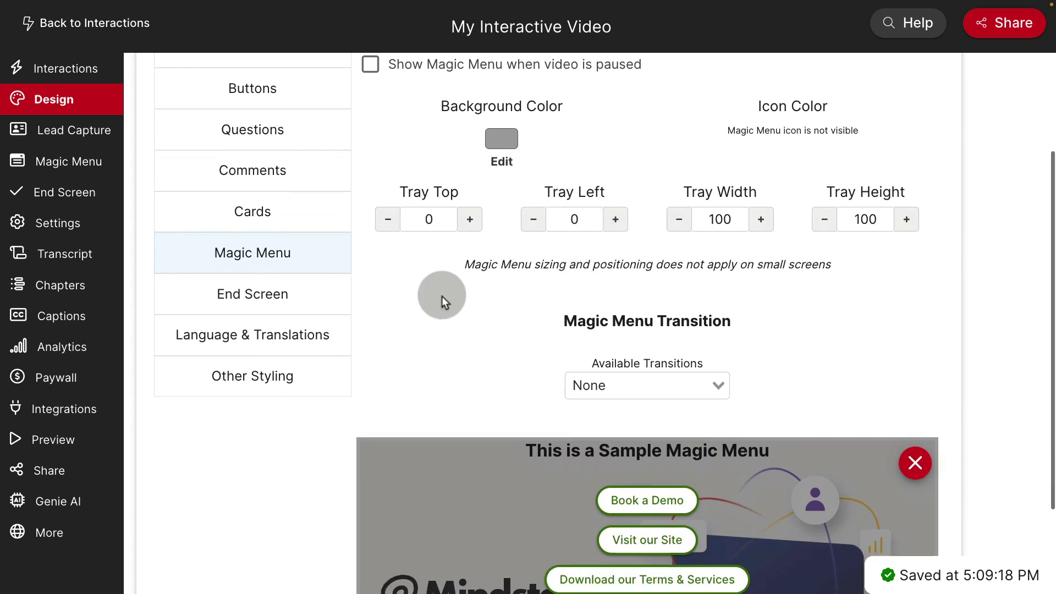
Step: Set the end screen background color to purple BD10E0 and check it in the sample End Call-To-Action
{"action": "left_click", "coordinate": [290, 298]}
{"action": "scroll", "coordinate": [501, 300], "scroll_direction": "down", "scroll_amount": 3}
{"action": "scroll", "coordinate": [489, 197], "scroll_direction": "down", "scroll_amount": 3}
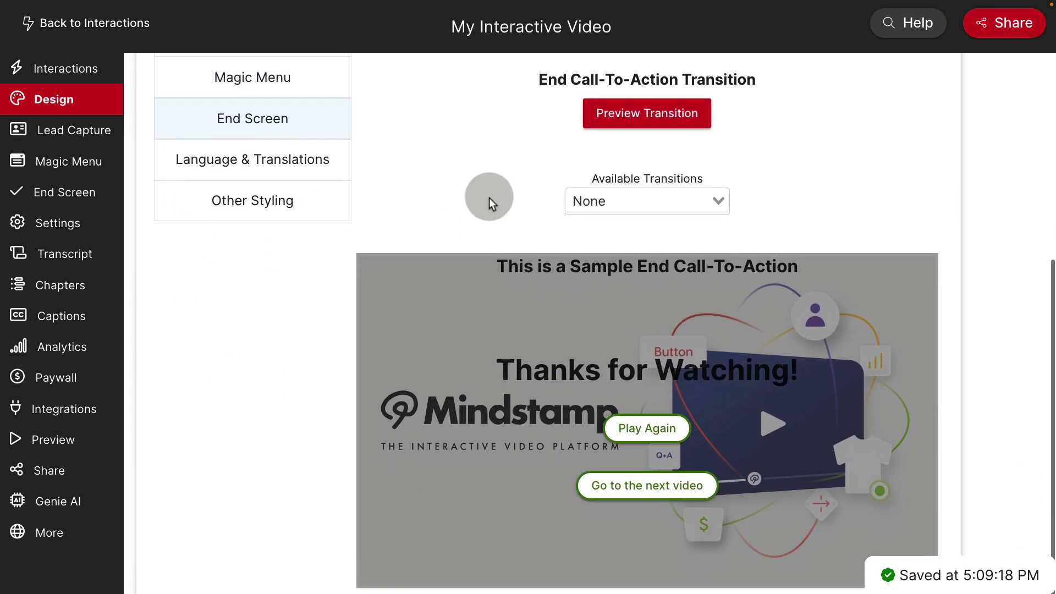
{"action": "triple_click", "coordinate": [517, 344]}
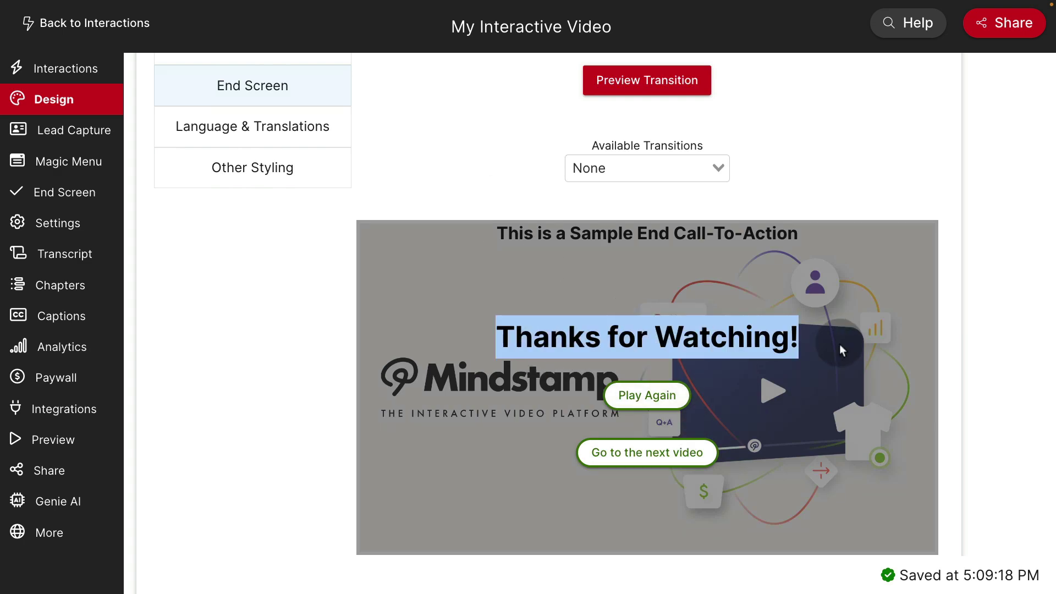
{"action": "scroll", "coordinate": [664, 385], "scroll_direction": "up", "scroll_amount": 10}
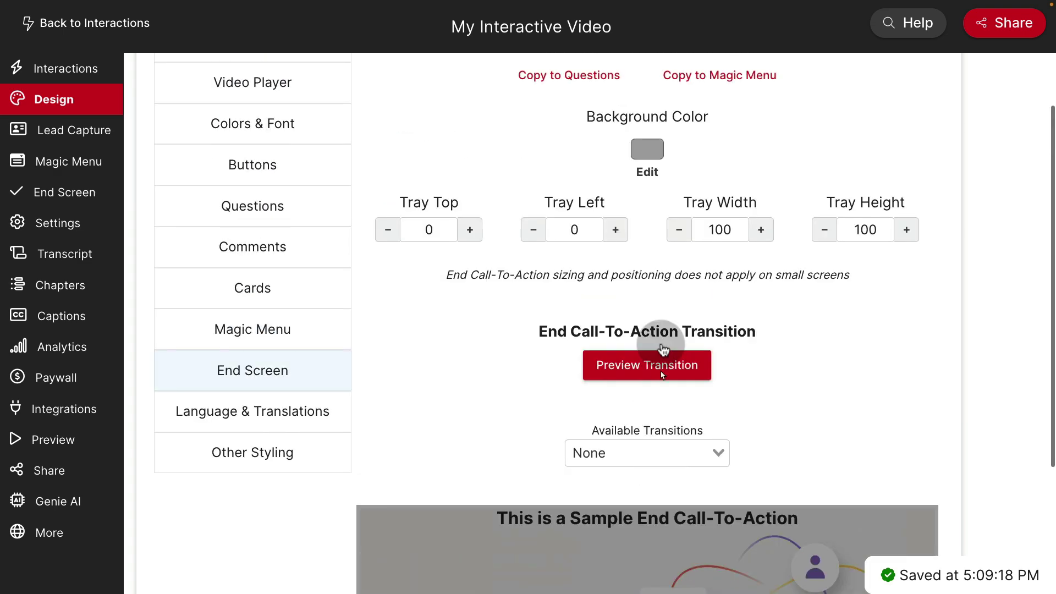
{"action": "left_click", "coordinate": [646, 153]}
{"action": "left_click", "coordinate": [590, 259]}
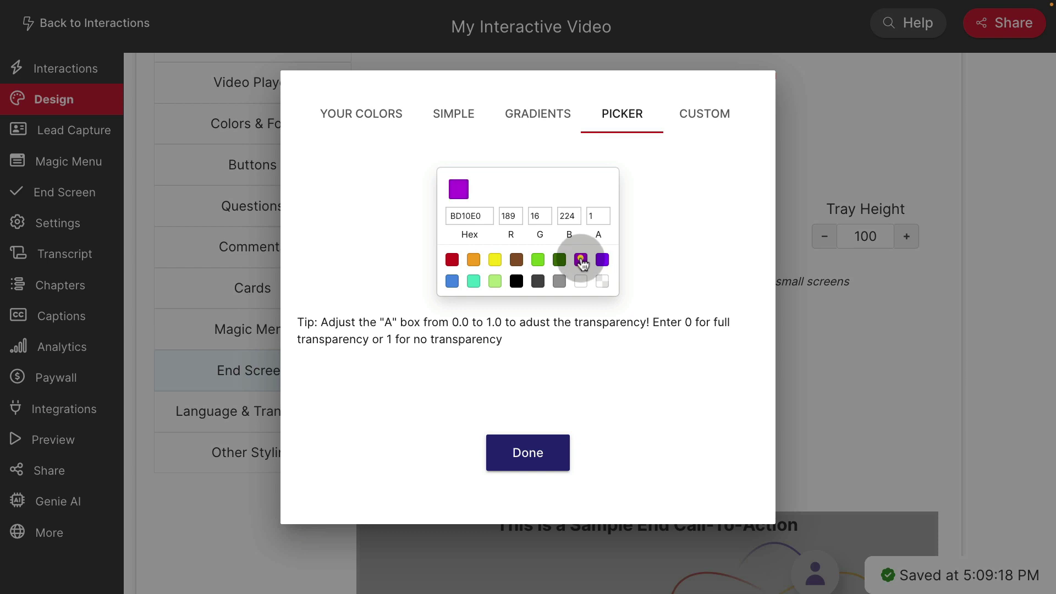
{"action": "left_click", "coordinate": [529, 454]}
{"action": "scroll", "coordinate": [776, 319], "scroll_direction": "down", "scroll_amount": 4}
{"action": "scroll", "coordinate": [778, 276], "scroll_direction": "down", "scroll_amount": 2}
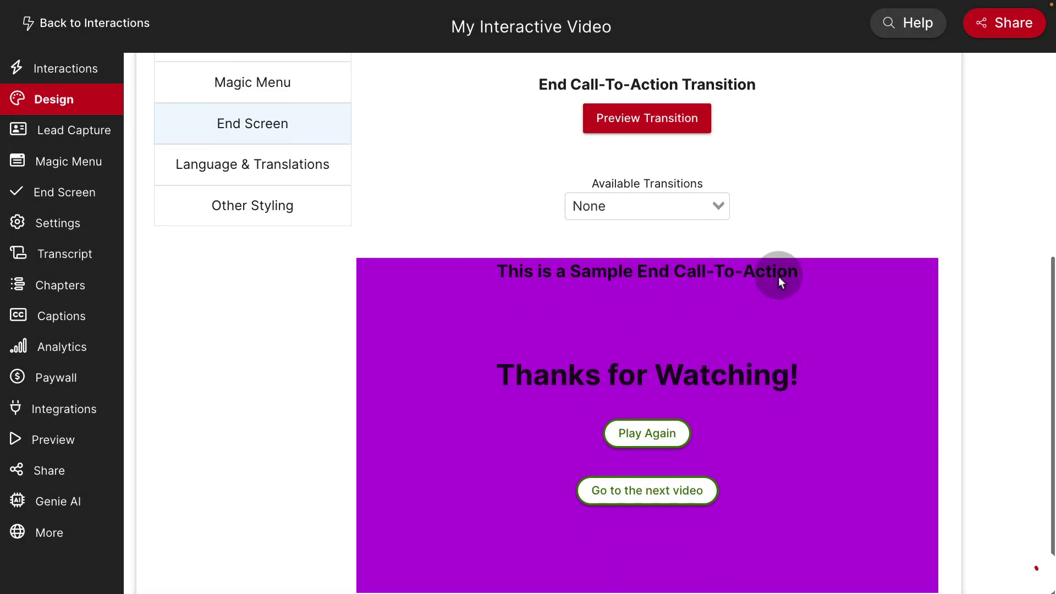
{"action": "scroll", "coordinate": [777, 276], "scroll_direction": "up", "scroll_amount": 2}
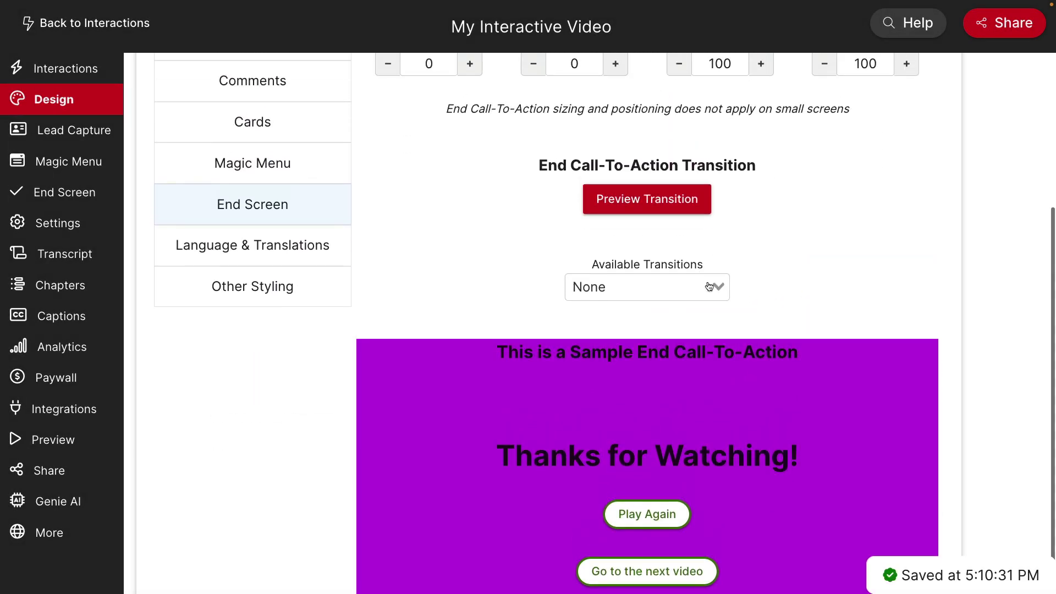
Step: Review the Language & Translations design settings, including the list of customizable labels and their categories
{"action": "scroll", "coordinate": [707, 285], "scroll_direction": "up", "scroll_amount": 2}
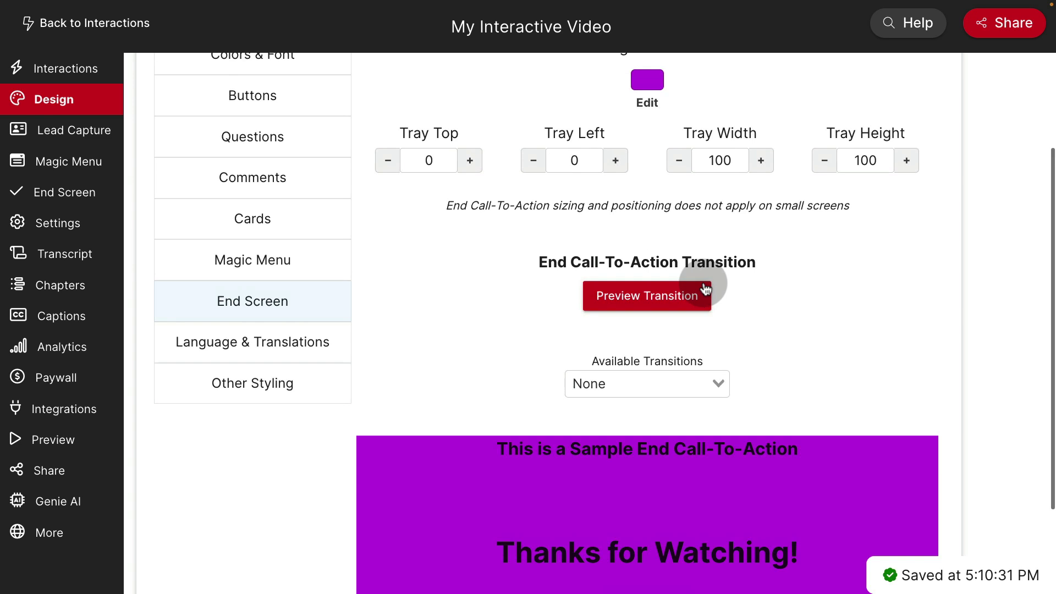
{"action": "left_click", "coordinate": [307, 352]}
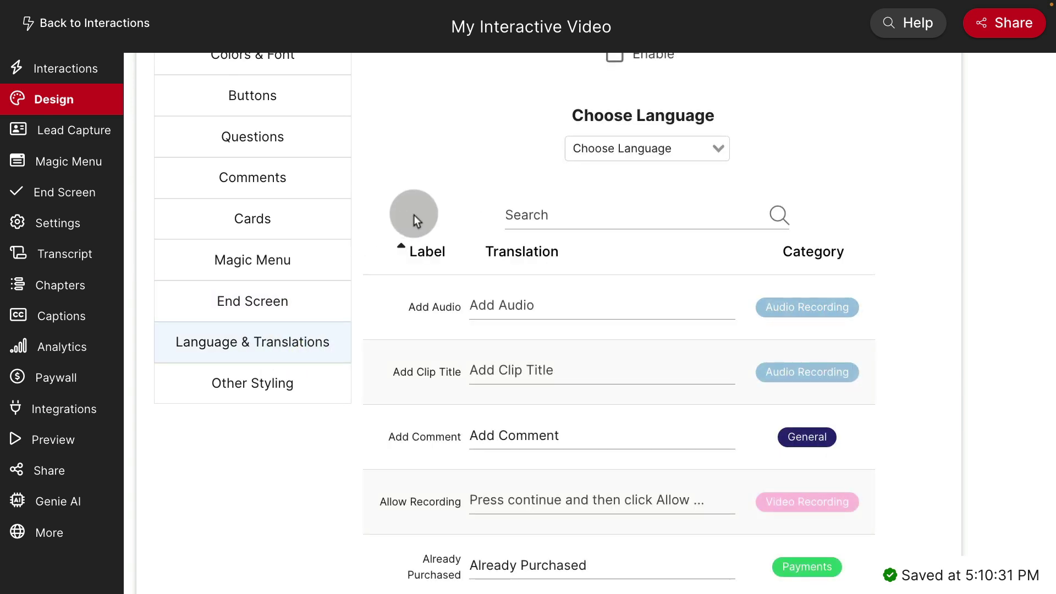
{"action": "scroll", "coordinate": [413, 214], "scroll_direction": "up", "scroll_amount": 3}
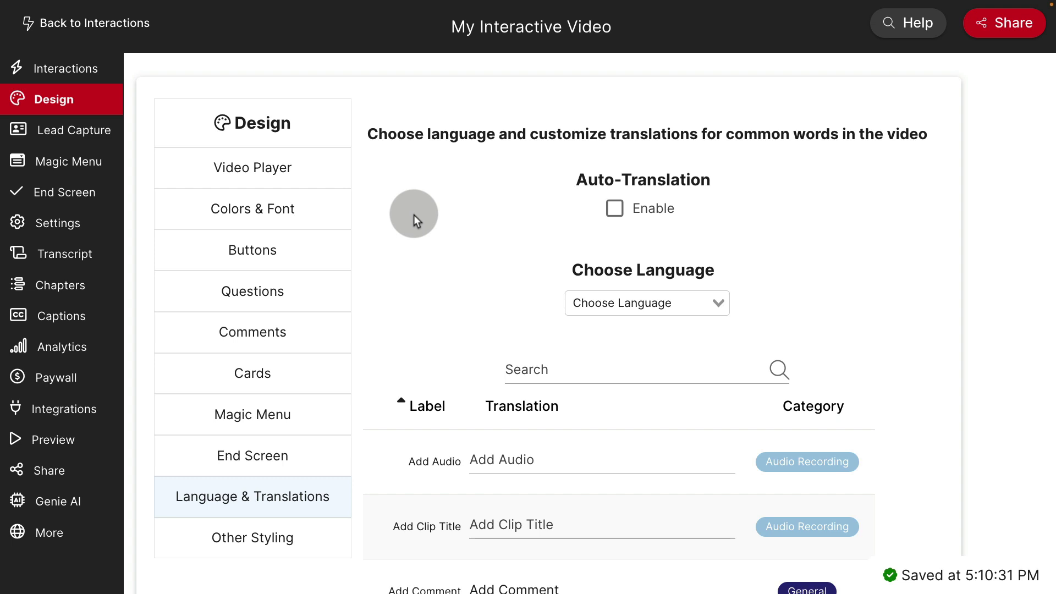
{"action": "scroll", "coordinate": [413, 214], "scroll_direction": "down", "scroll_amount": 9}
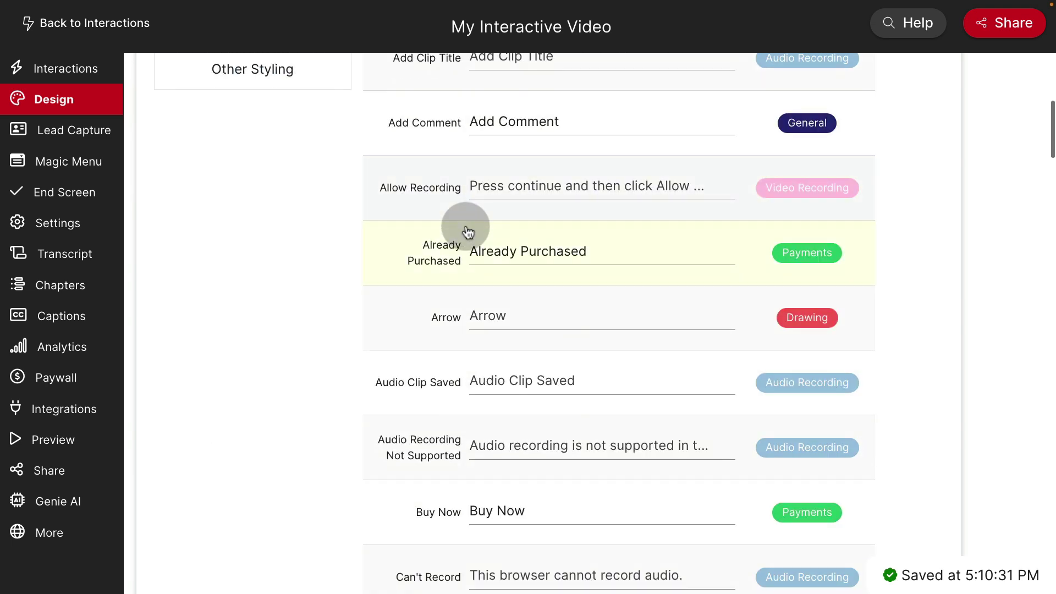
{"action": "scroll", "coordinate": [447, 401], "scroll_direction": "down", "scroll_amount": 3}
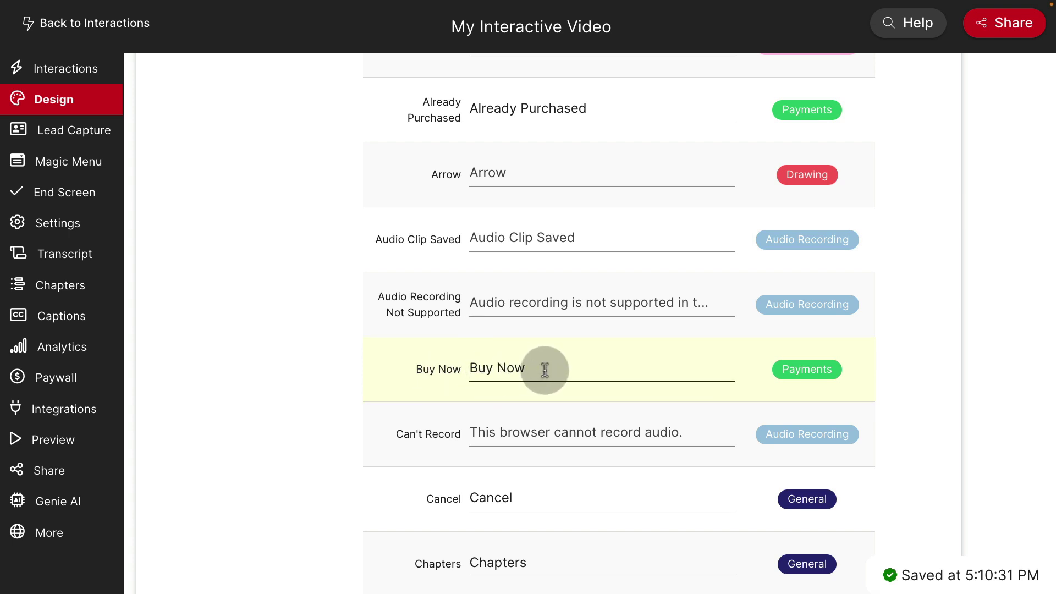
{"action": "scroll", "coordinate": [544, 370], "scroll_direction": "up", "scroll_amount": 12}
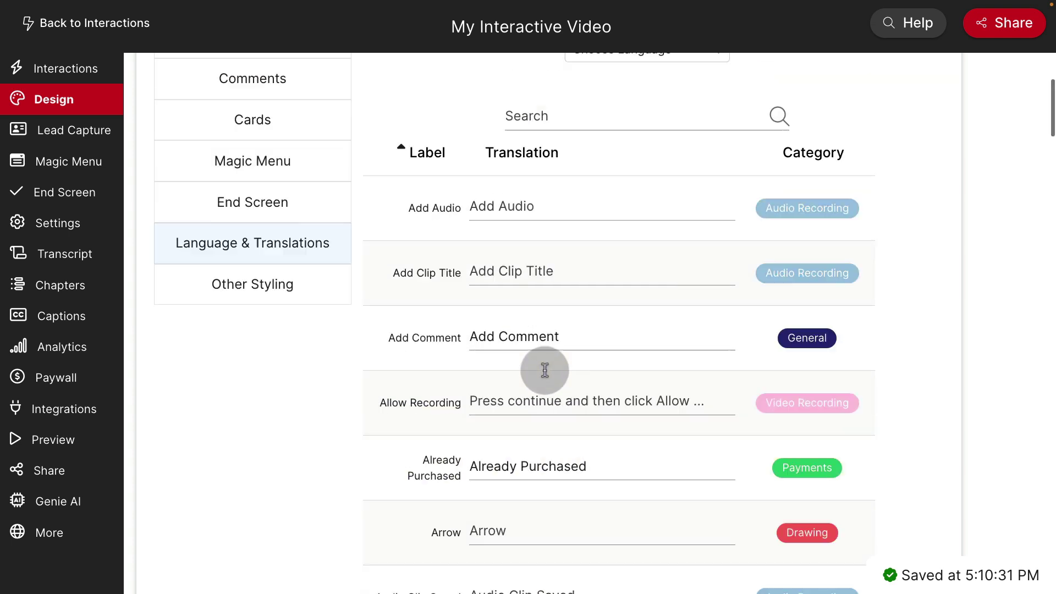
Step: Try Spanish as the video language and look through the translated labels
{"action": "left_click", "coordinate": [633, 301]}
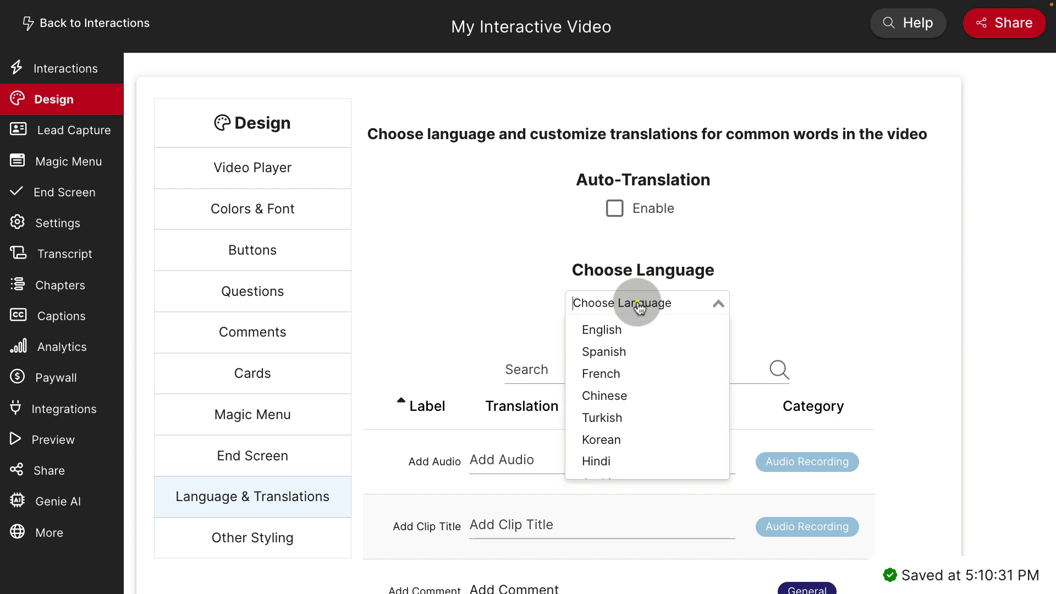
{"action": "left_click", "coordinate": [639, 352]}
{"action": "left_click", "coordinate": [657, 315]}
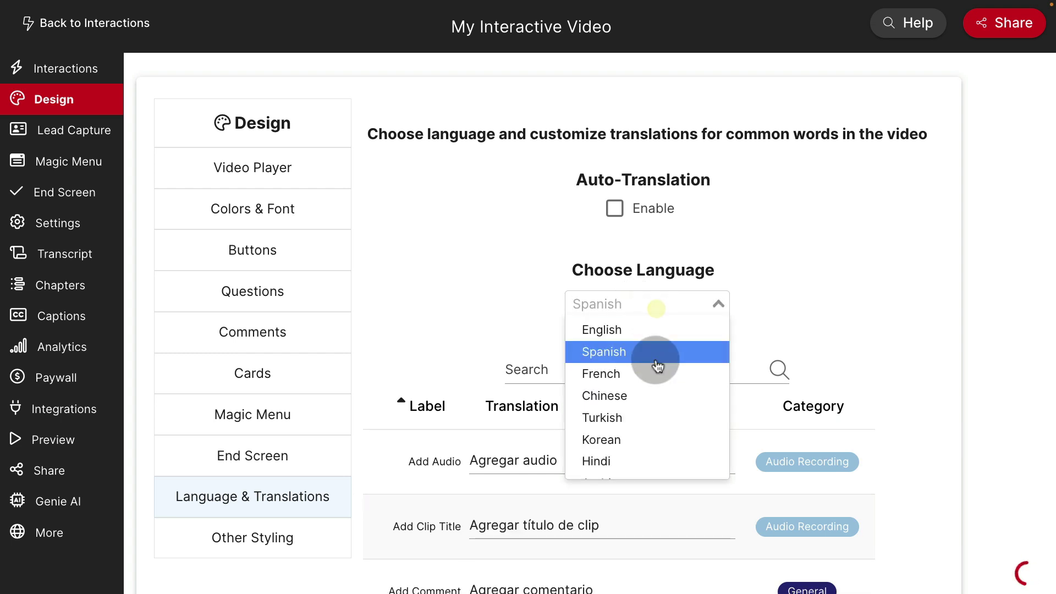
{"action": "scroll", "coordinate": [653, 372], "scroll_direction": "down", "scroll_amount": 1}
{"action": "left_click", "coordinate": [424, 324]}
{"action": "scroll", "coordinate": [424, 324], "scroll_direction": "down", "scroll_amount": 14}
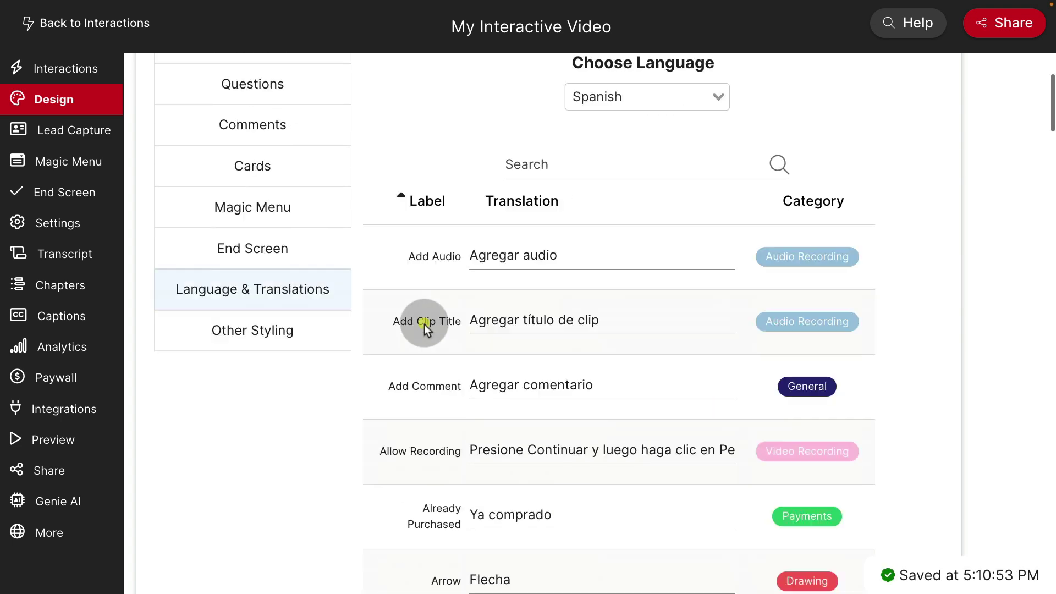
{"action": "scroll", "coordinate": [608, 379], "scroll_direction": "up", "scroll_amount": 14}
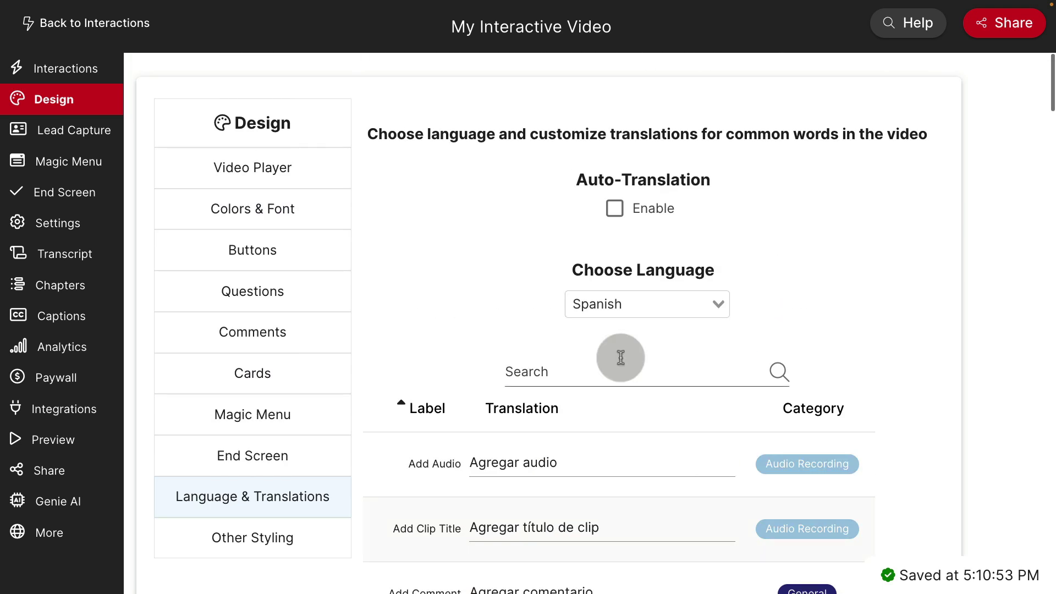
Step: Set the video language to English and look over the label translations
{"action": "left_click", "coordinate": [666, 302]}
{"action": "left_click", "coordinate": [610, 330]}
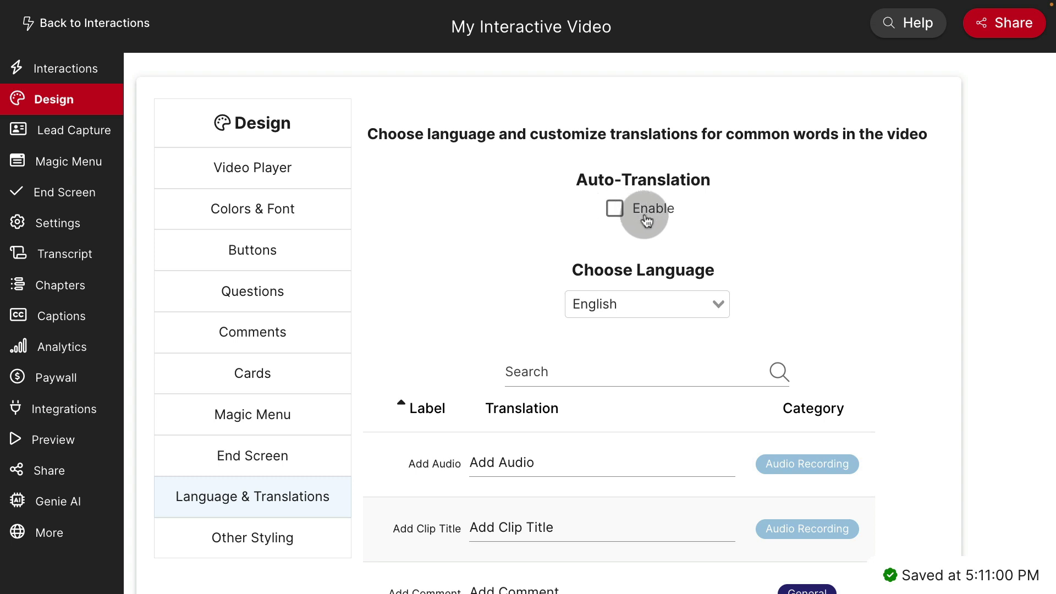
{"action": "scroll", "coordinate": [918, 210], "scroll_direction": "down", "scroll_amount": 1}
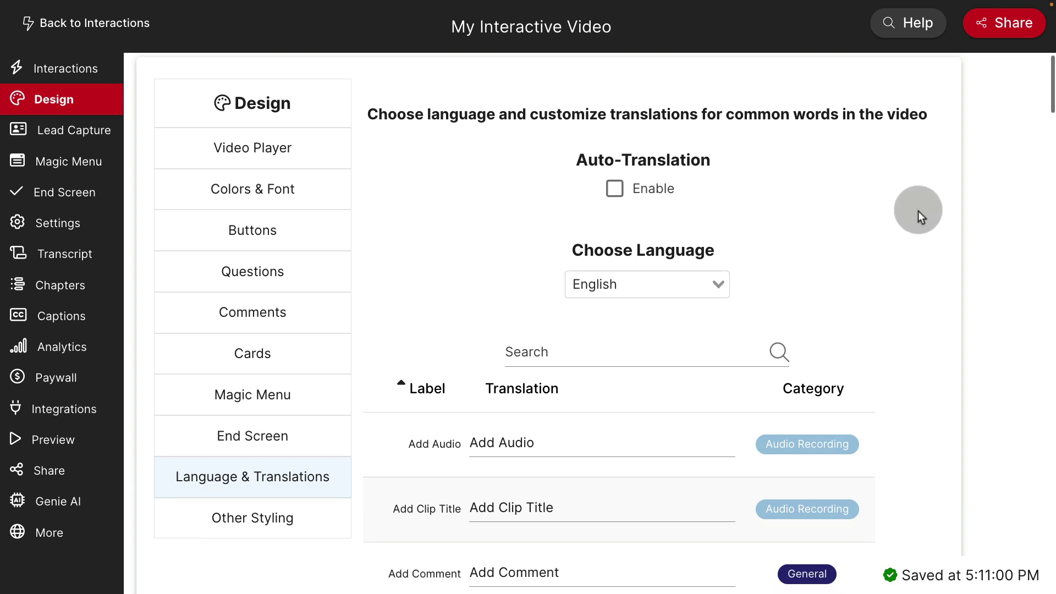
{"action": "scroll", "coordinate": [918, 210], "scroll_direction": "down", "scroll_amount": 1}
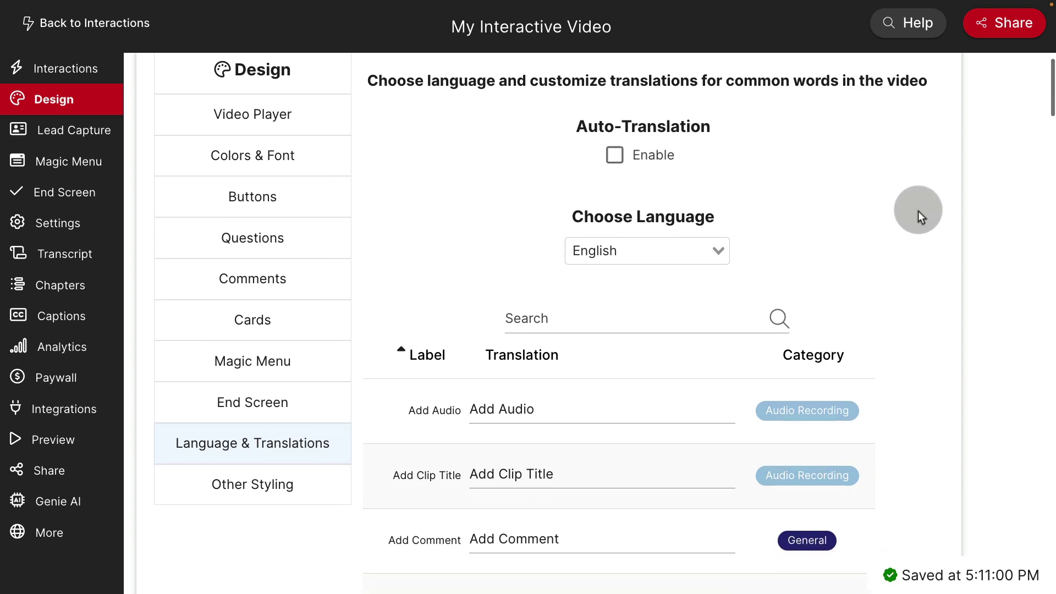
{"action": "scroll", "coordinate": [919, 210], "scroll_direction": "down", "scroll_amount": 3}
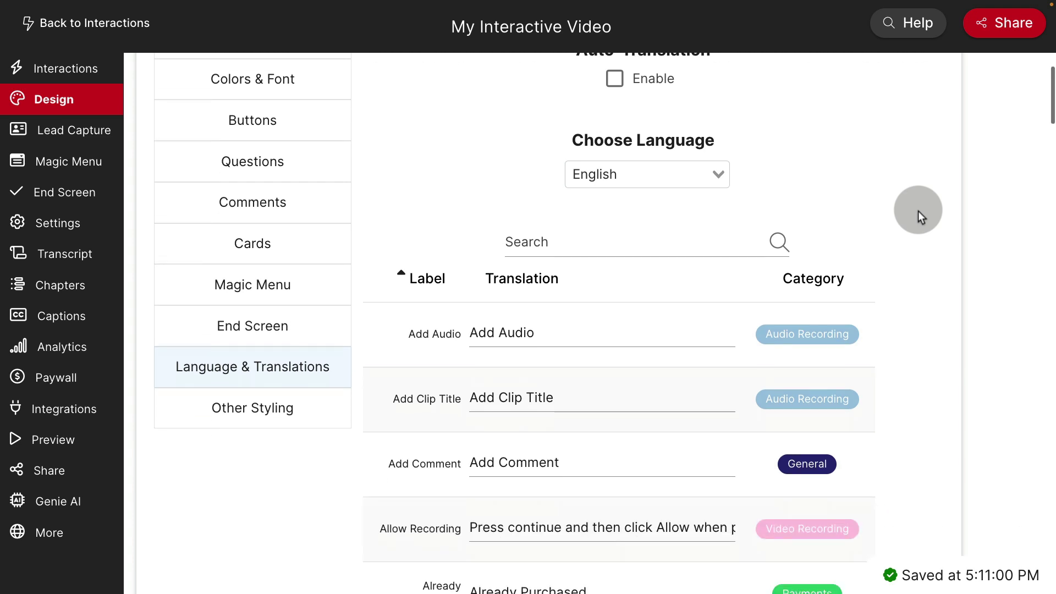
Step: Try Fade and Zoom Down as the interactions transition in the Other Styling design settings
{"action": "left_click", "coordinate": [259, 404]}
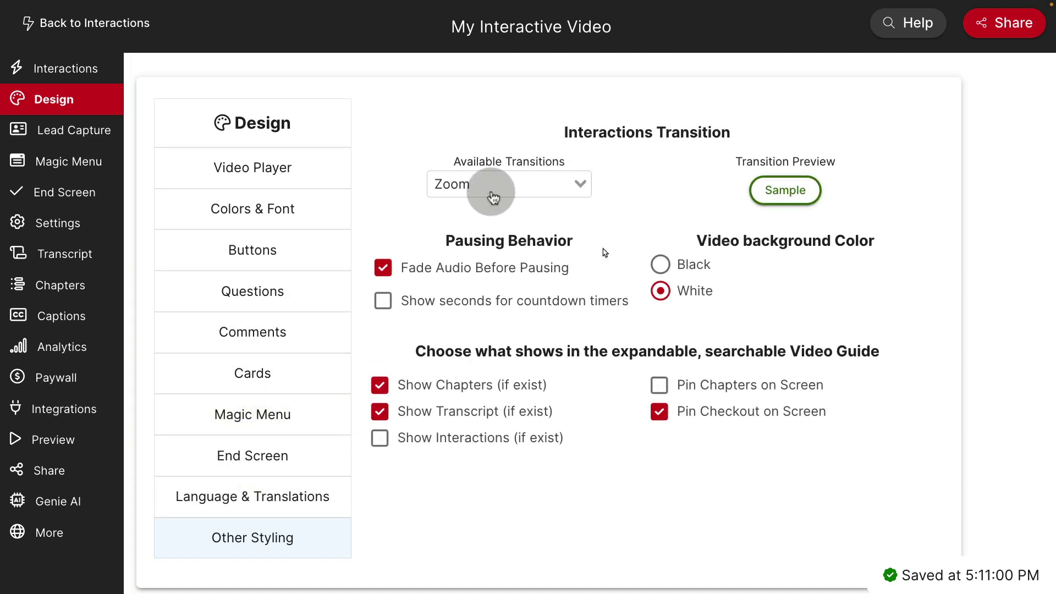
{"action": "left_click", "coordinate": [523, 190]}
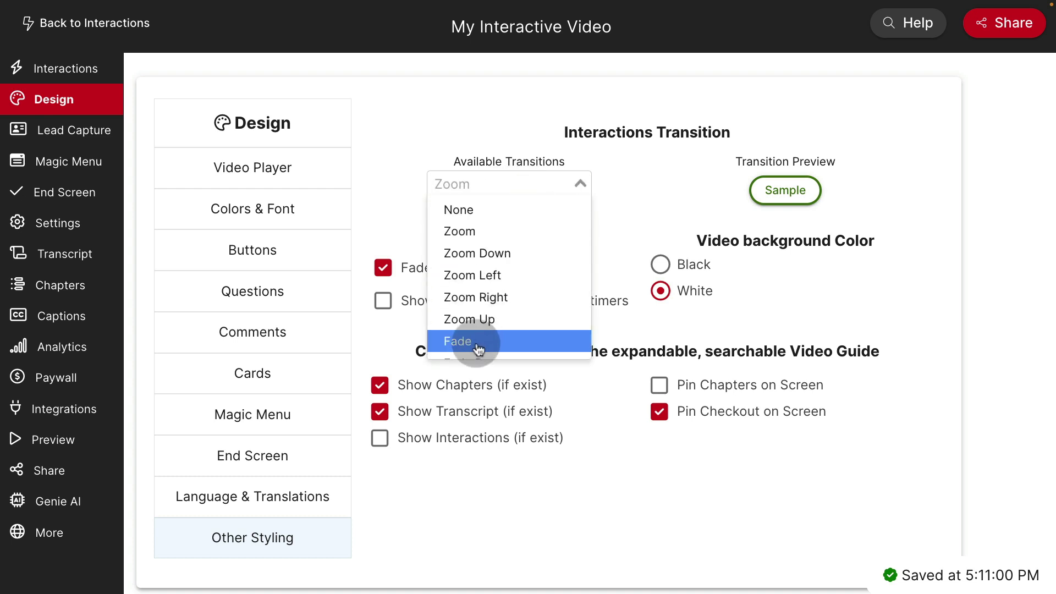
{"action": "left_click", "coordinate": [463, 337]}
{"action": "left_click", "coordinate": [527, 190]}
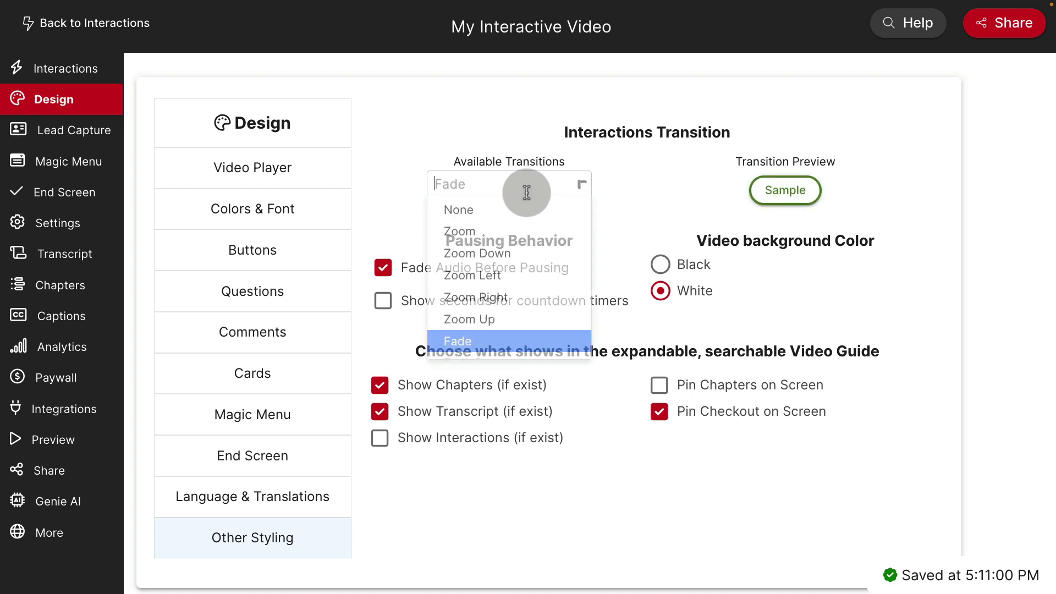
{"action": "left_click", "coordinate": [517, 258]}
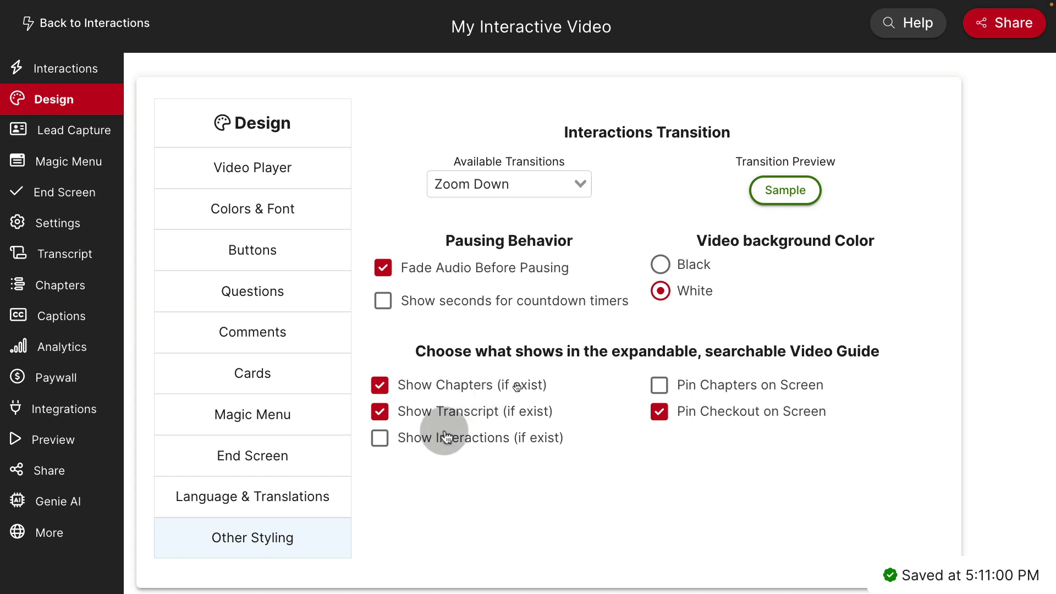
Step: Search the video's transcript guide for "hotspot" in the interactions editor and jump to the matching line
{"action": "left_click", "coordinate": [74, 66]}
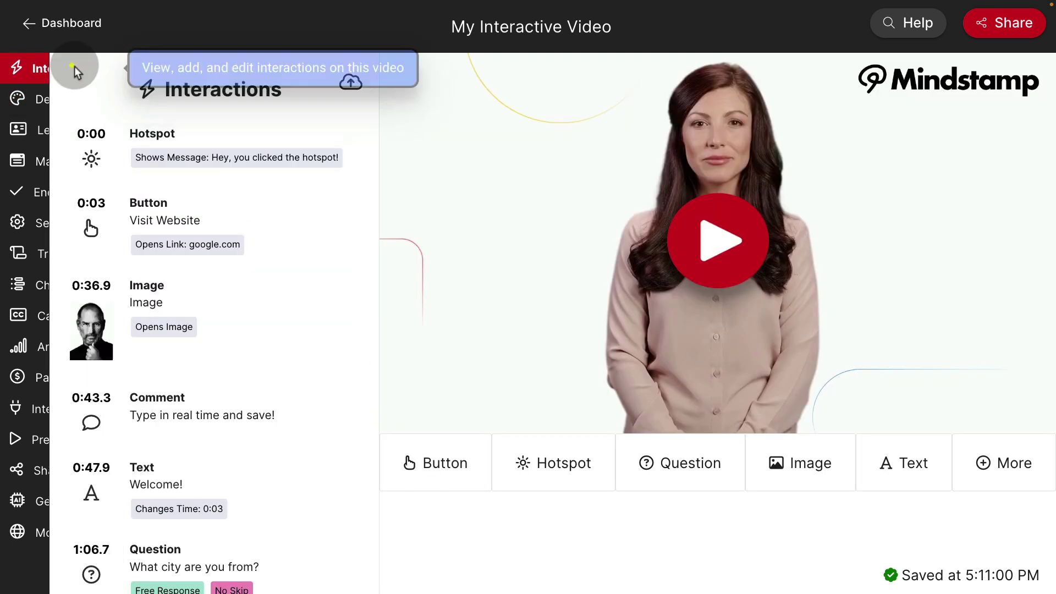
{"action": "left_click", "coordinate": [695, 249]}
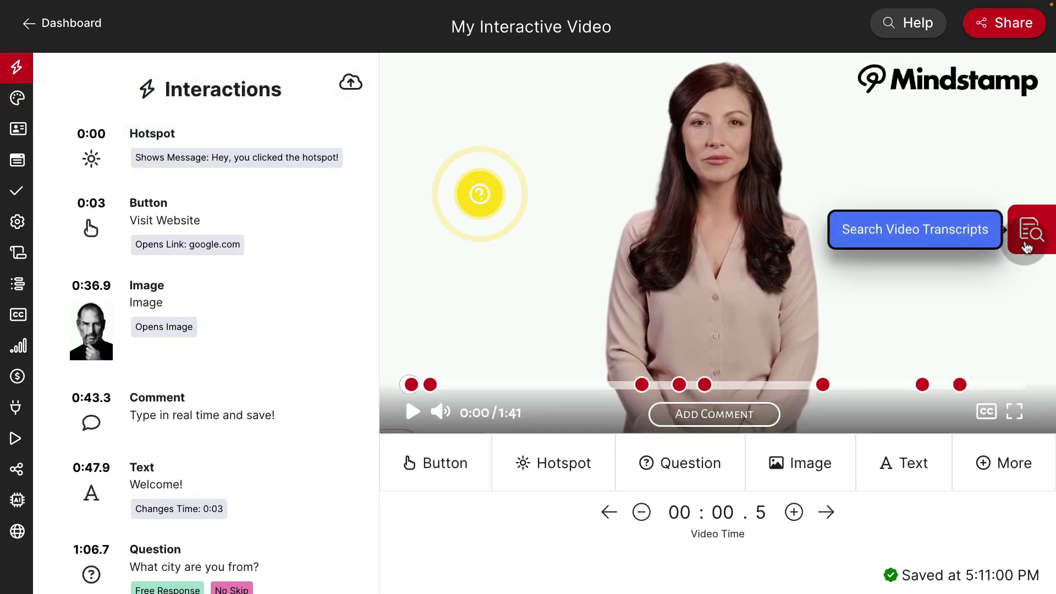
{"action": "left_click", "coordinate": [1027, 246]}
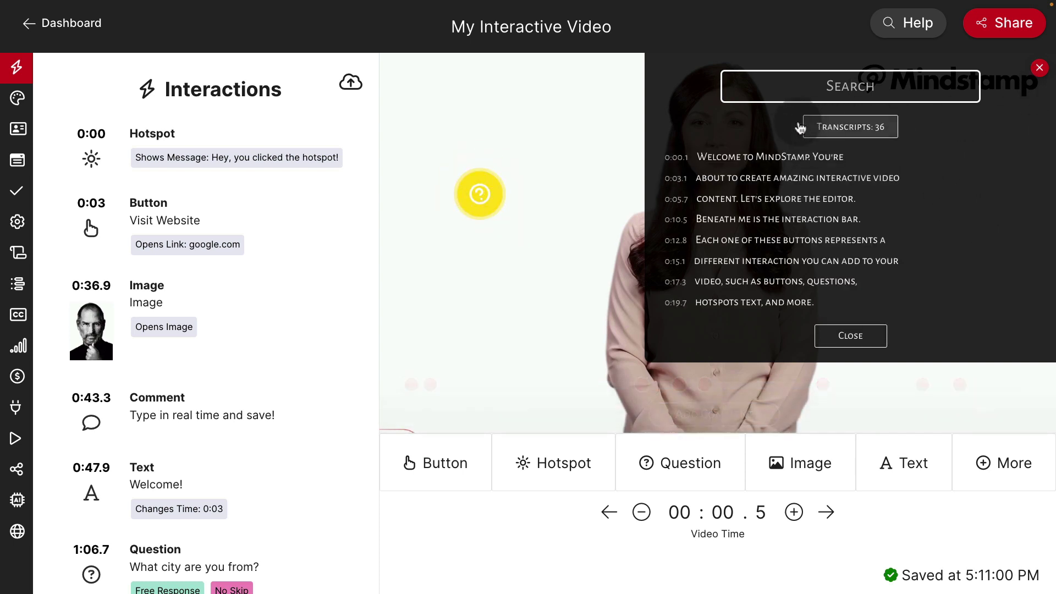
{"action": "left_click", "coordinate": [832, 99]}
{"action": "type", "text": "hotspot"}
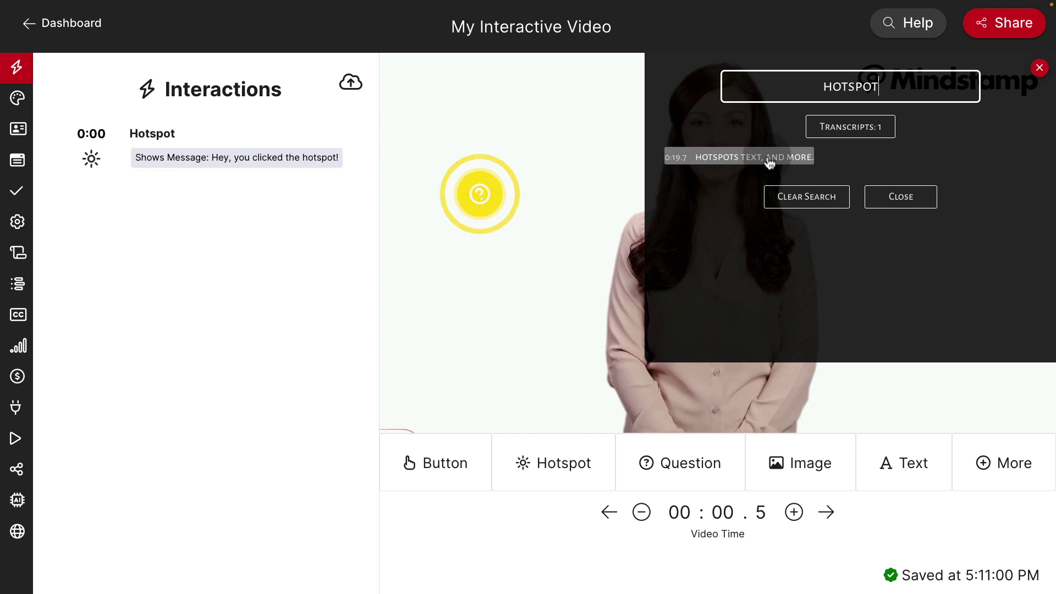
{"action": "left_click", "coordinate": [768, 159]}
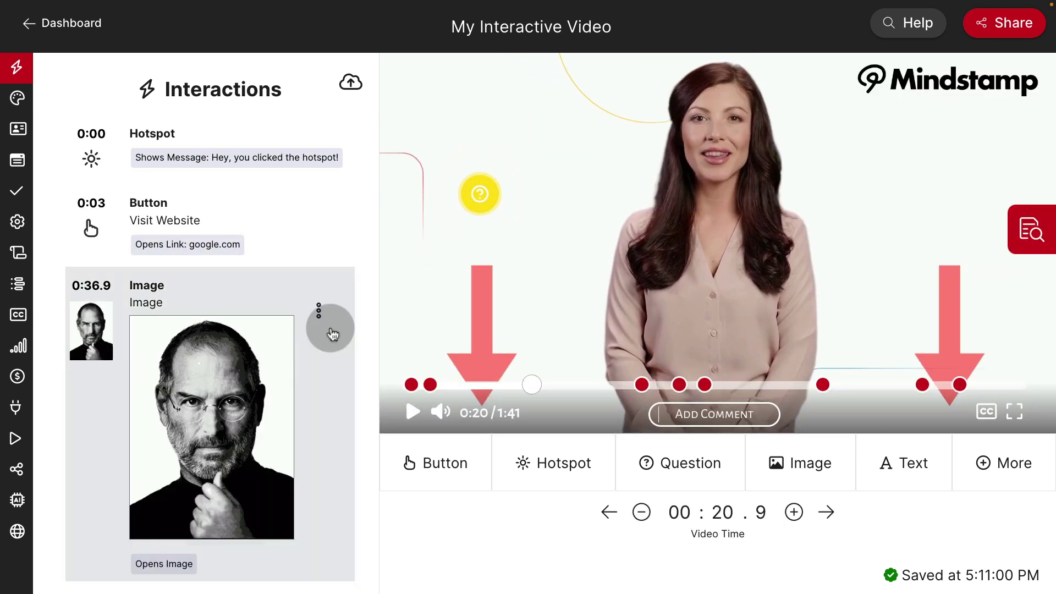
Step: Return to the Other Styling section of the video's design settings
{"action": "left_click", "coordinate": [22, 100]}
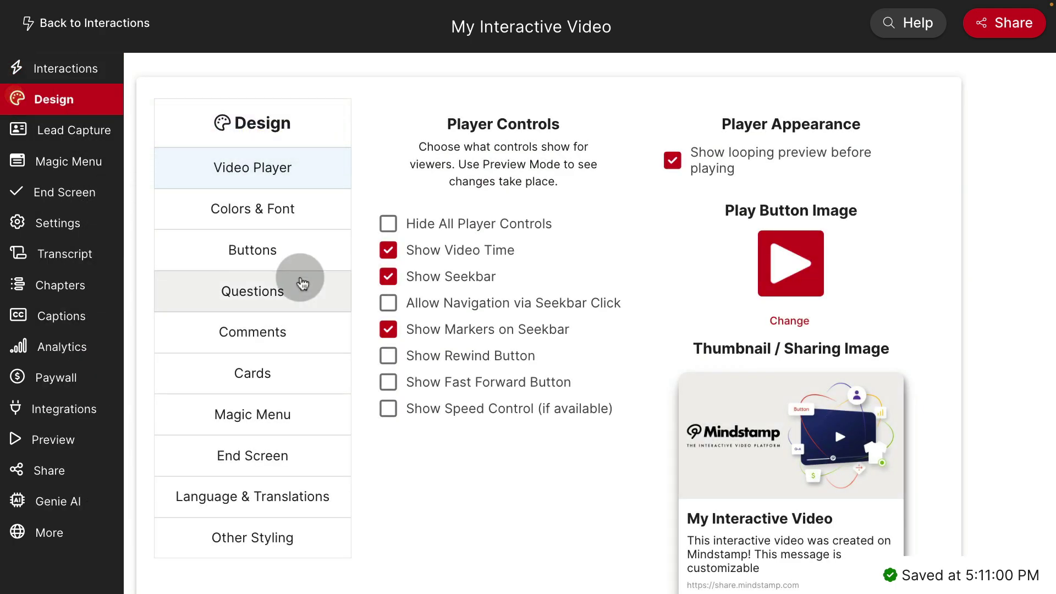
{"action": "left_click", "coordinate": [269, 532]}
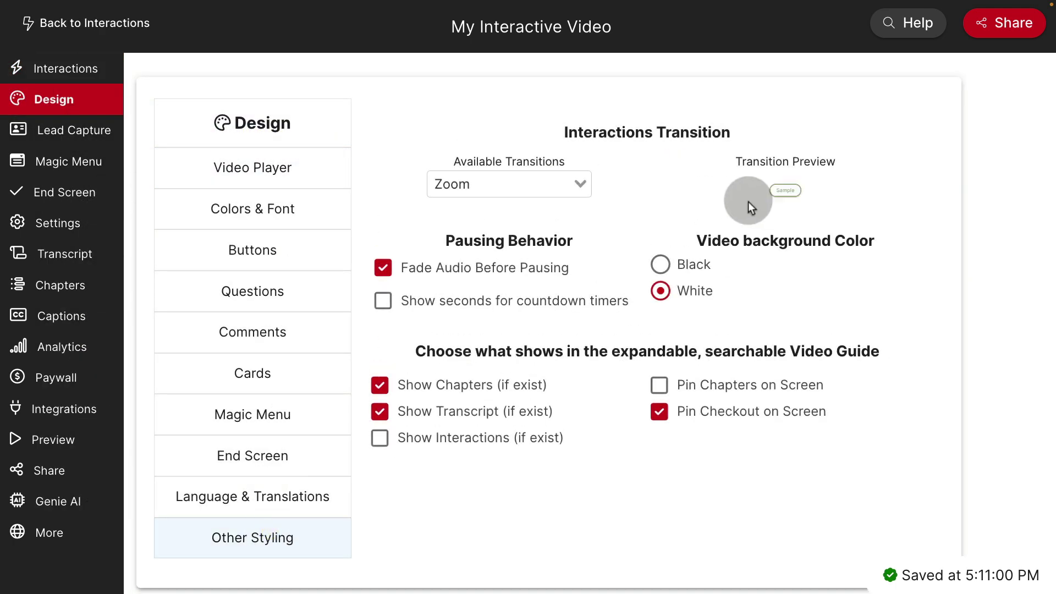